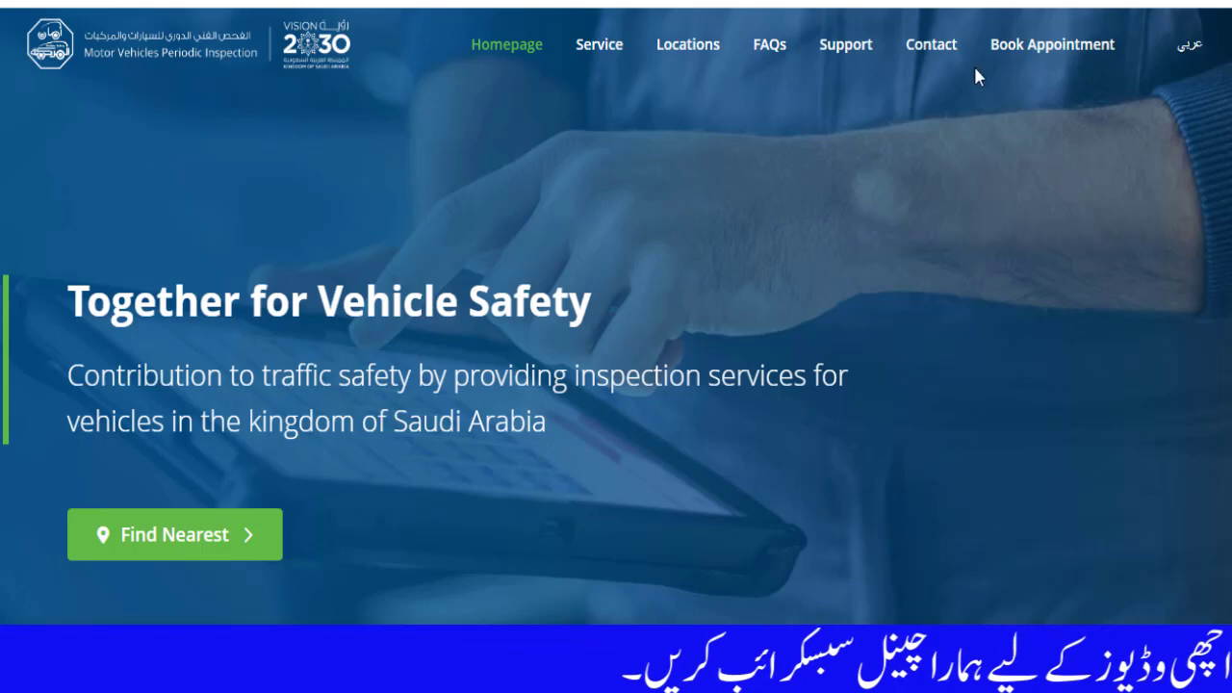
- Go to the Book Appointment page from the MVPI home page's top navigation
click(1050, 55)
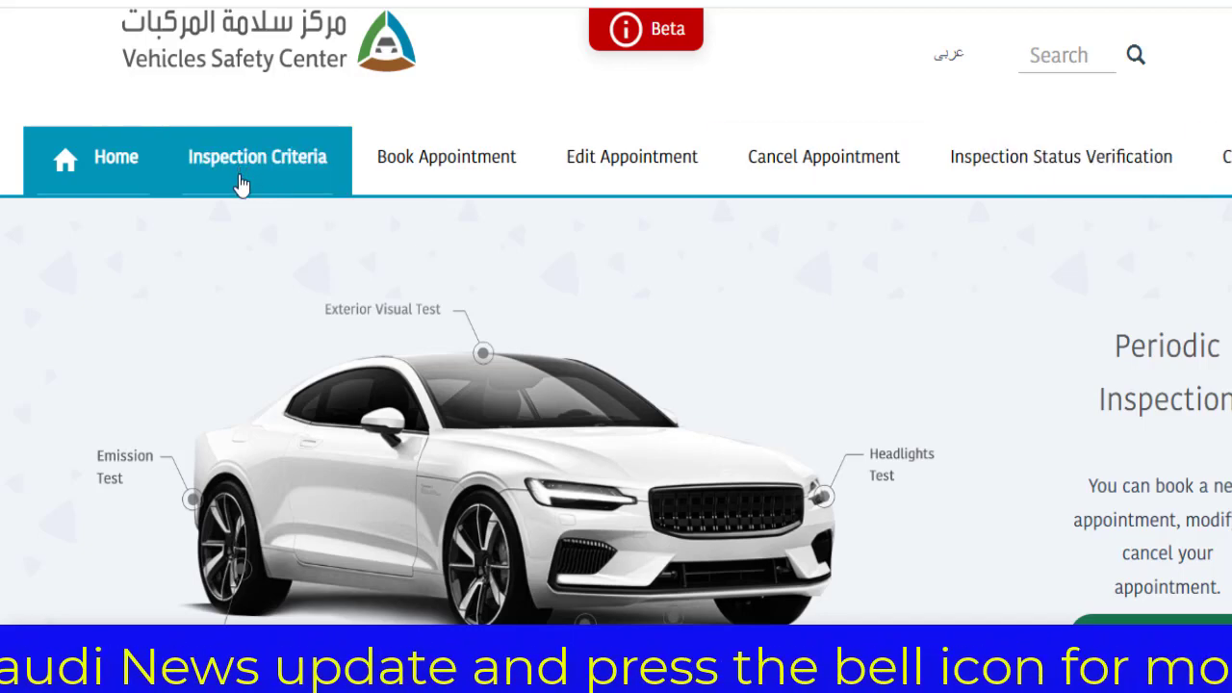
- Scroll through the Book Appointment page to review the empty Personal Information form
scroll(592, 308, down, 1)
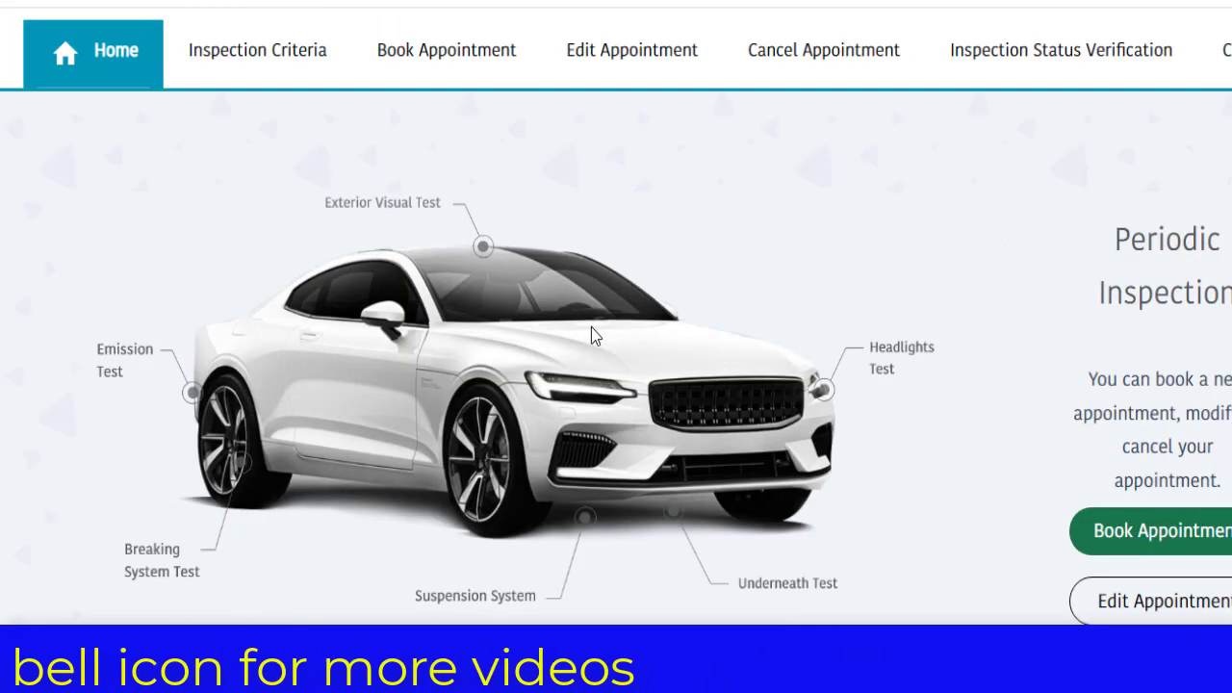
scroll(857, 279, down, 2)
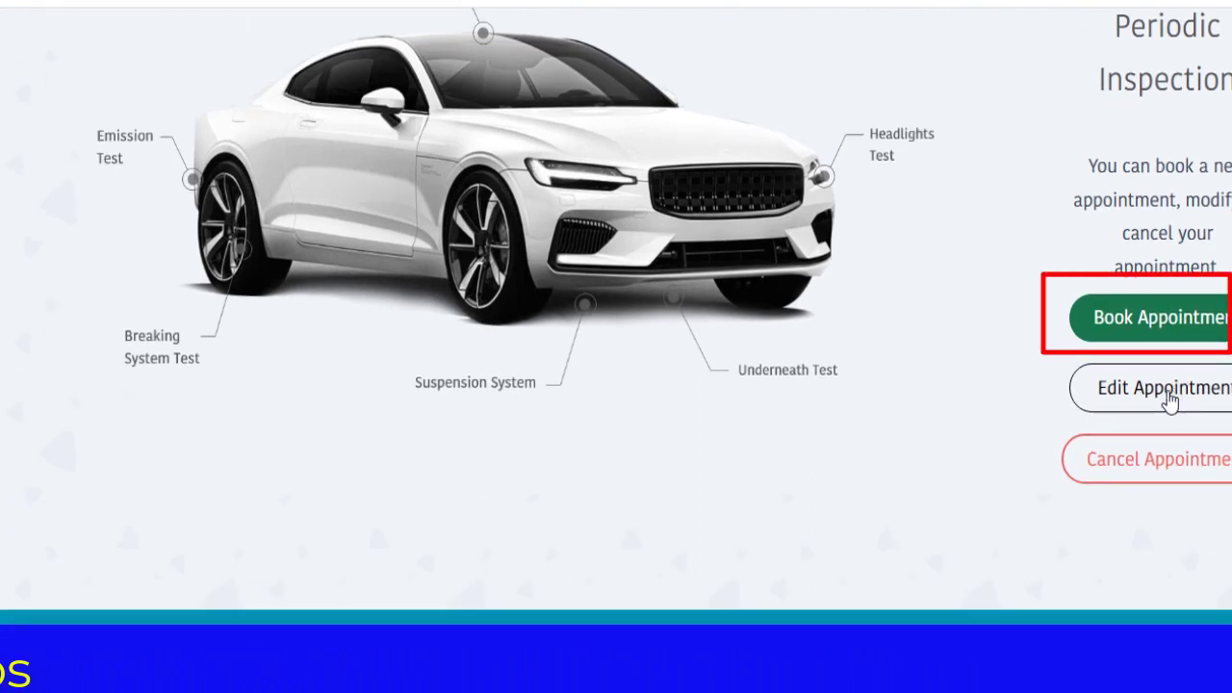
scroll(952, 382, down, 1)
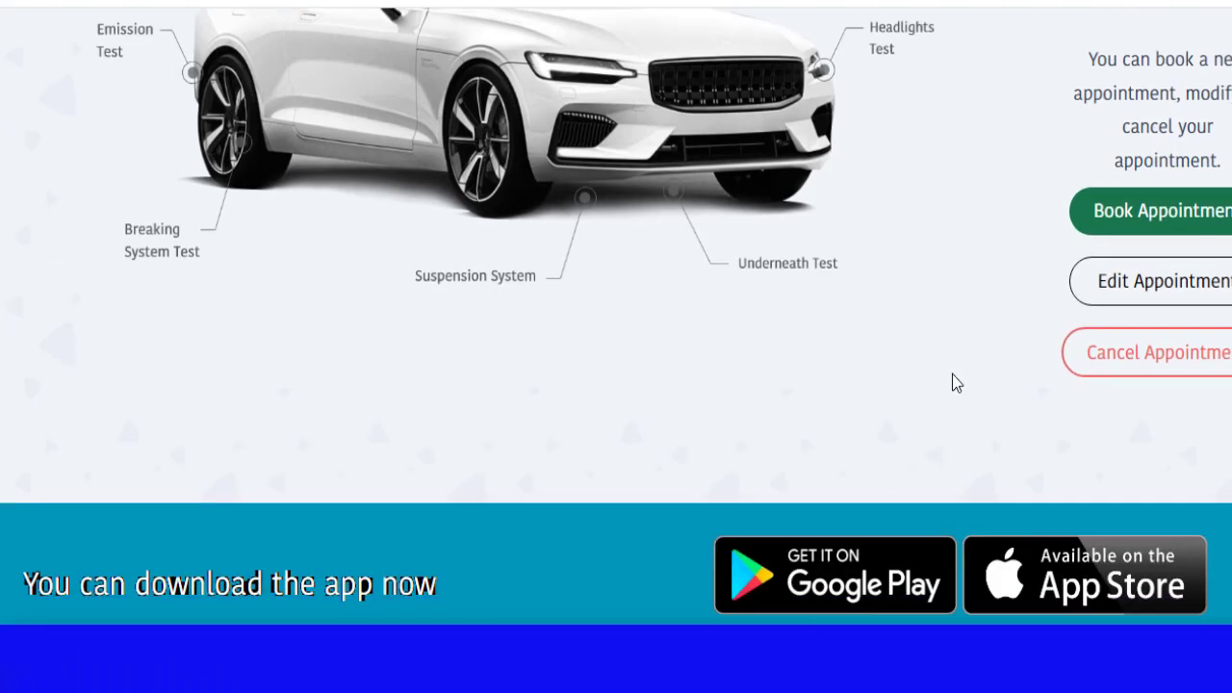
scroll(817, 379, up, 3)
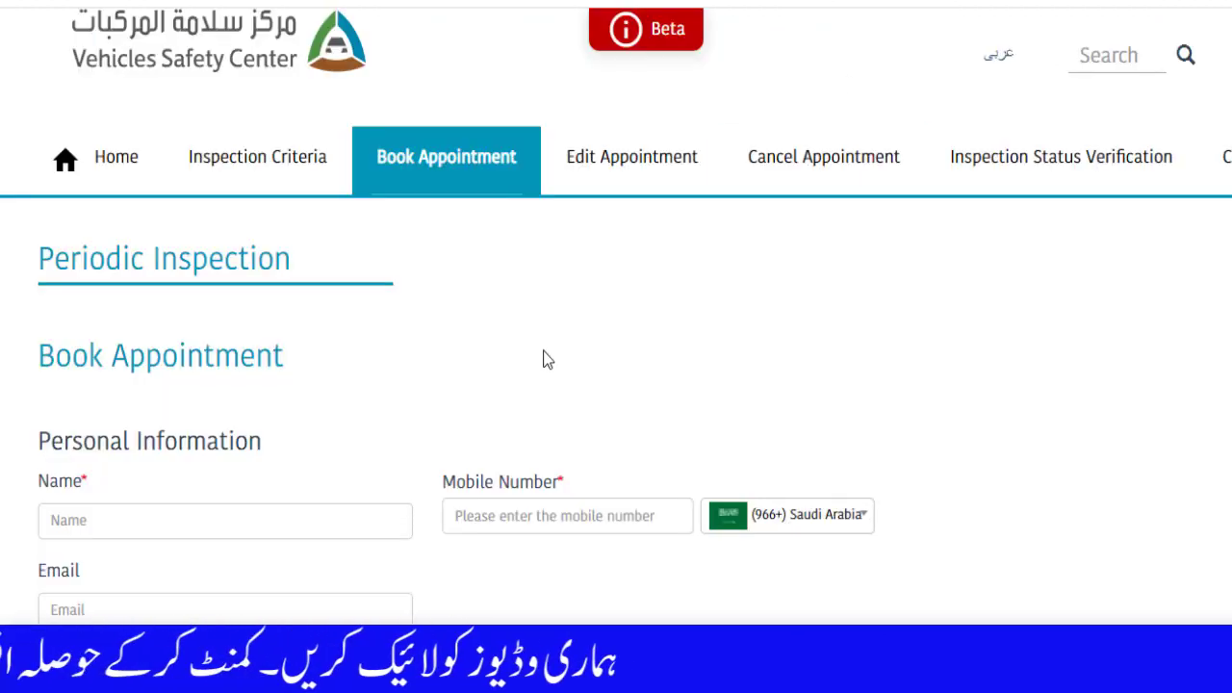
- Replace the mobile number's leading 0 with the pasted number starting with 5
scroll(546, 346, down, 2)
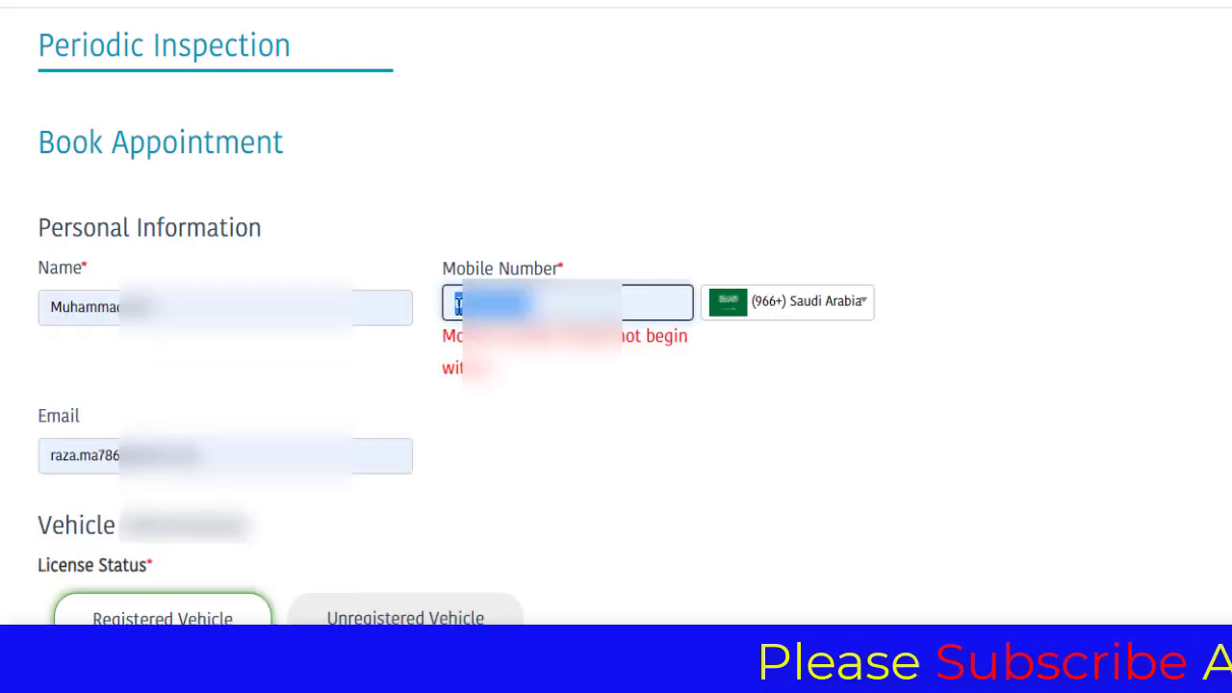
text(0)
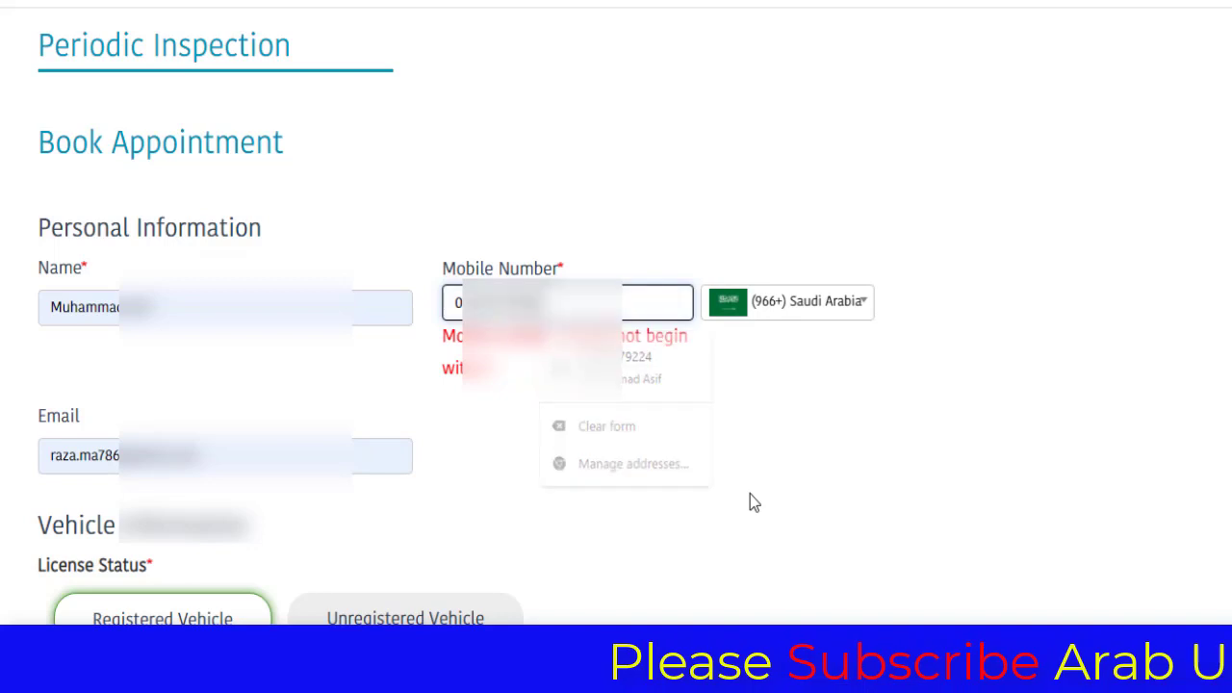
key(BackSpace)
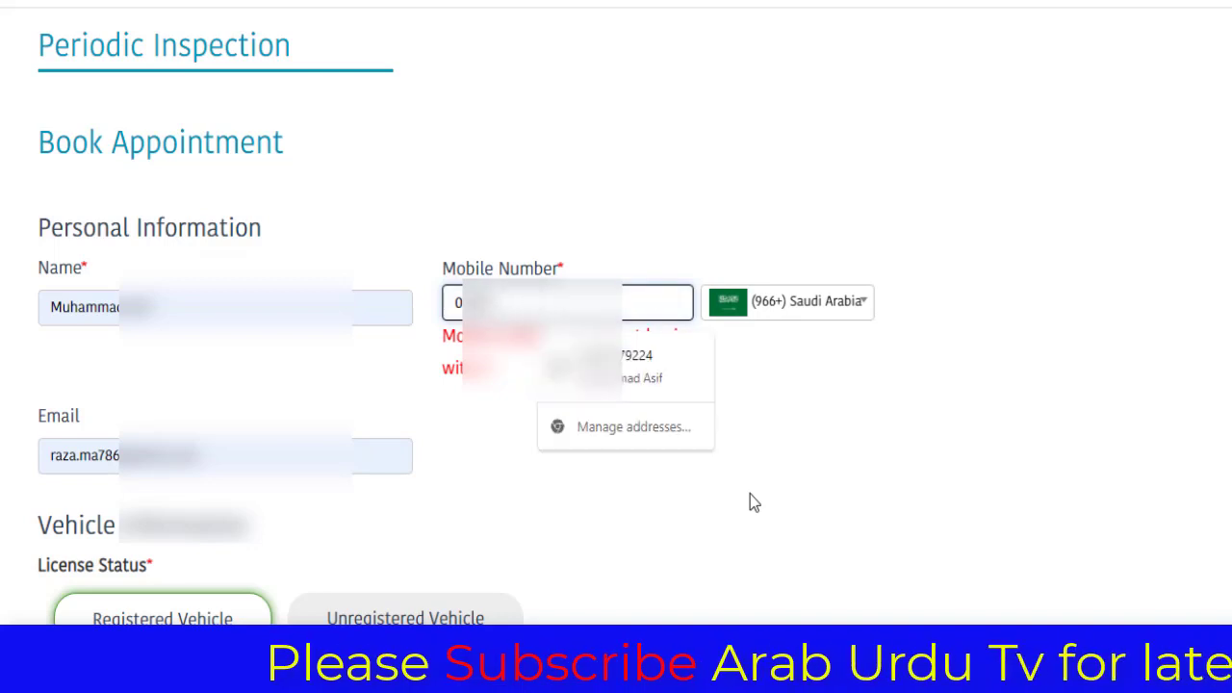
key(ctrl+v)
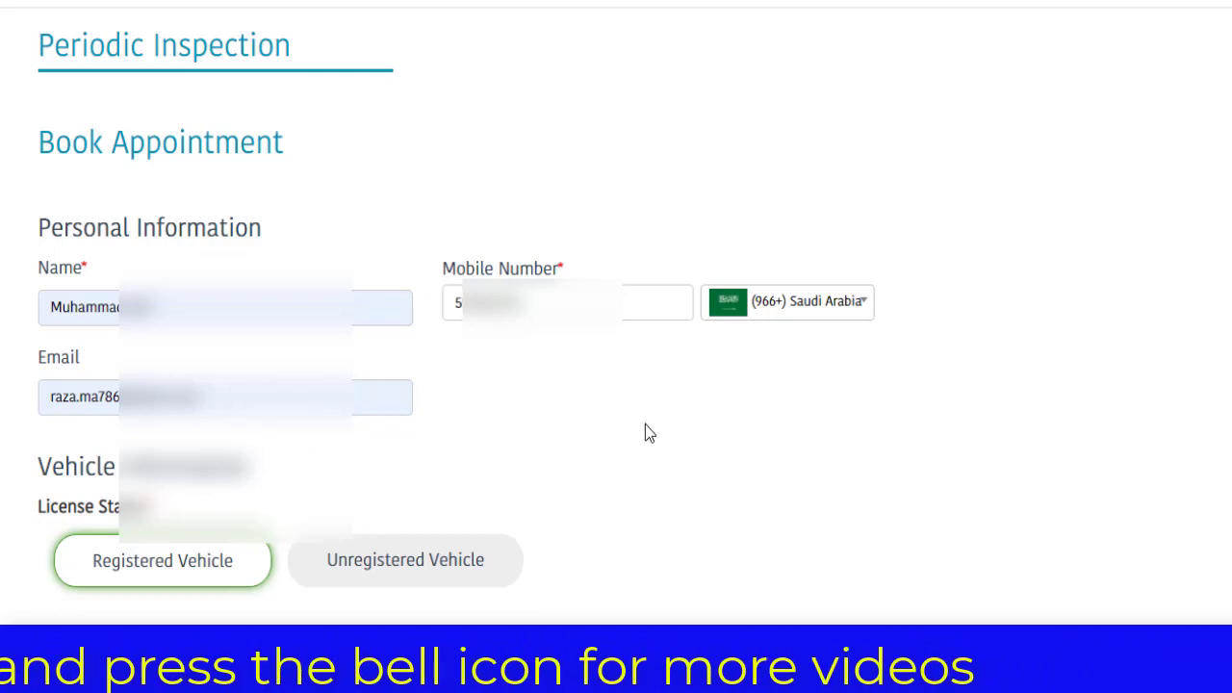
scroll(645, 424, down, 4)
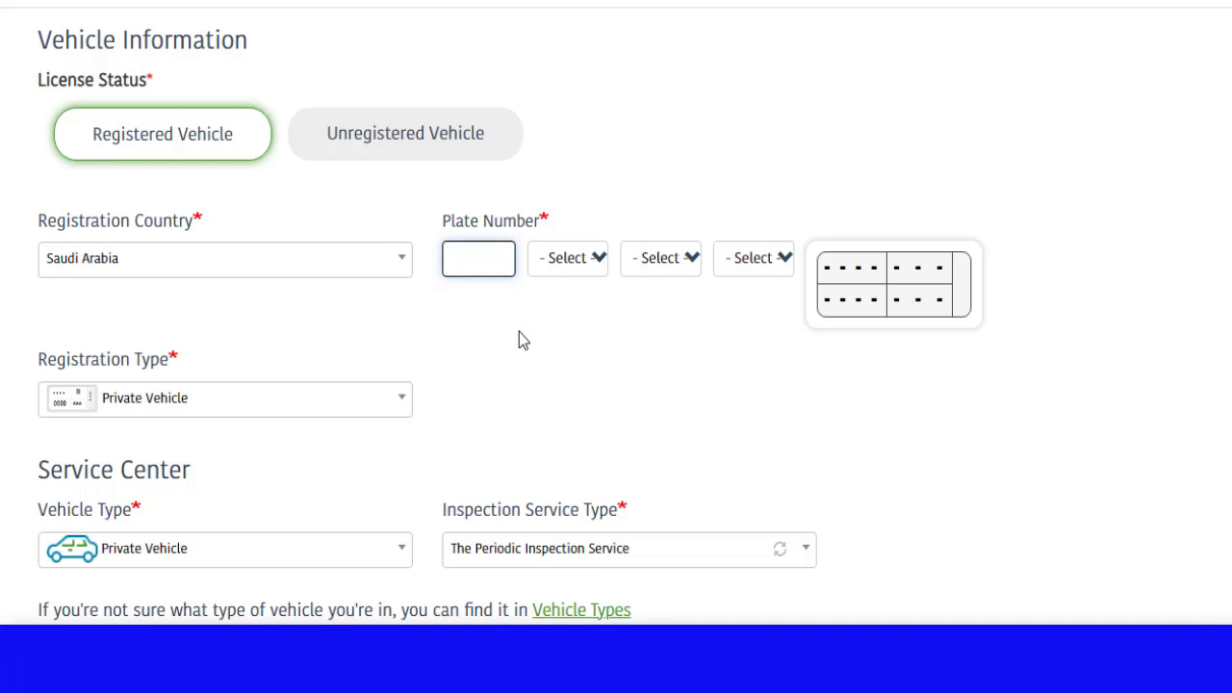
- Enter plate number 6712 with letters J, B and D
text(6712)
click(593, 266)
click(568, 358)
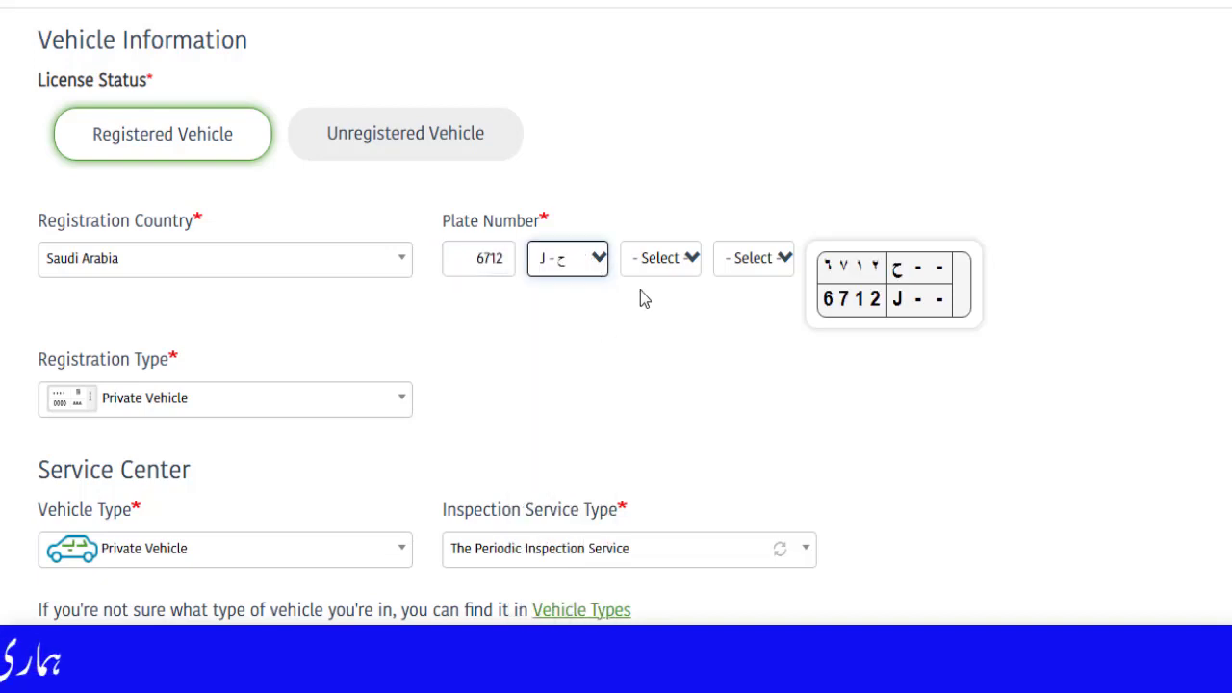
click(658, 265)
click(666, 337)
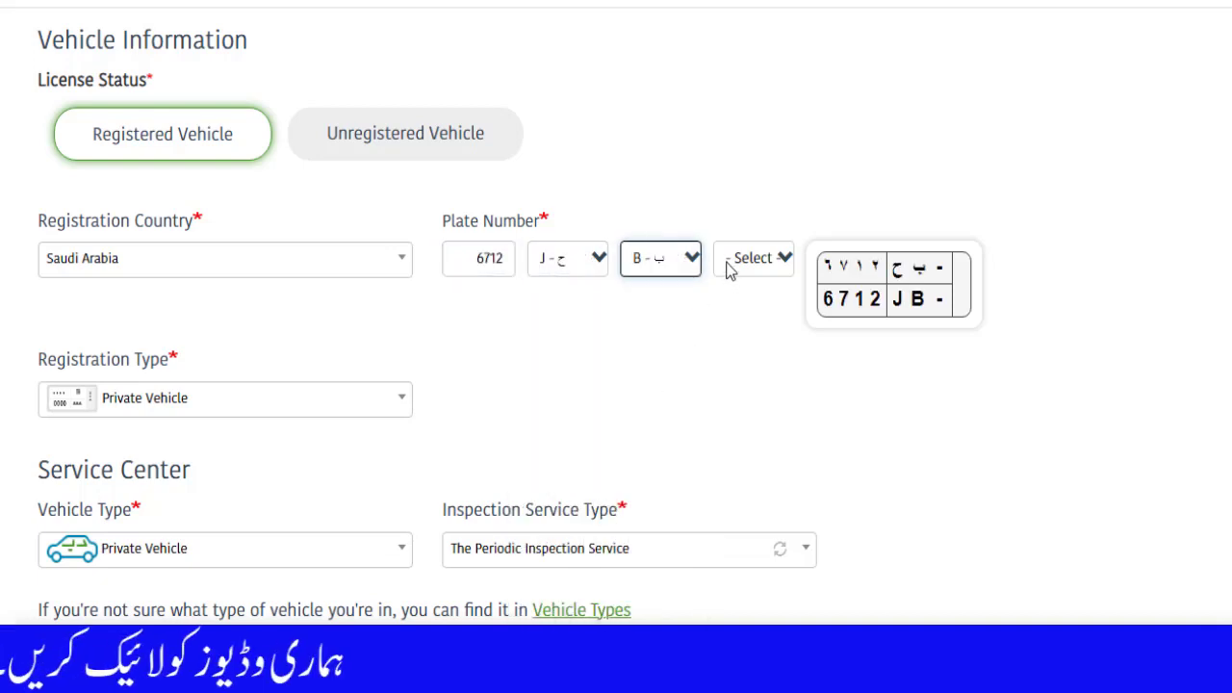
click(741, 276)
click(747, 385)
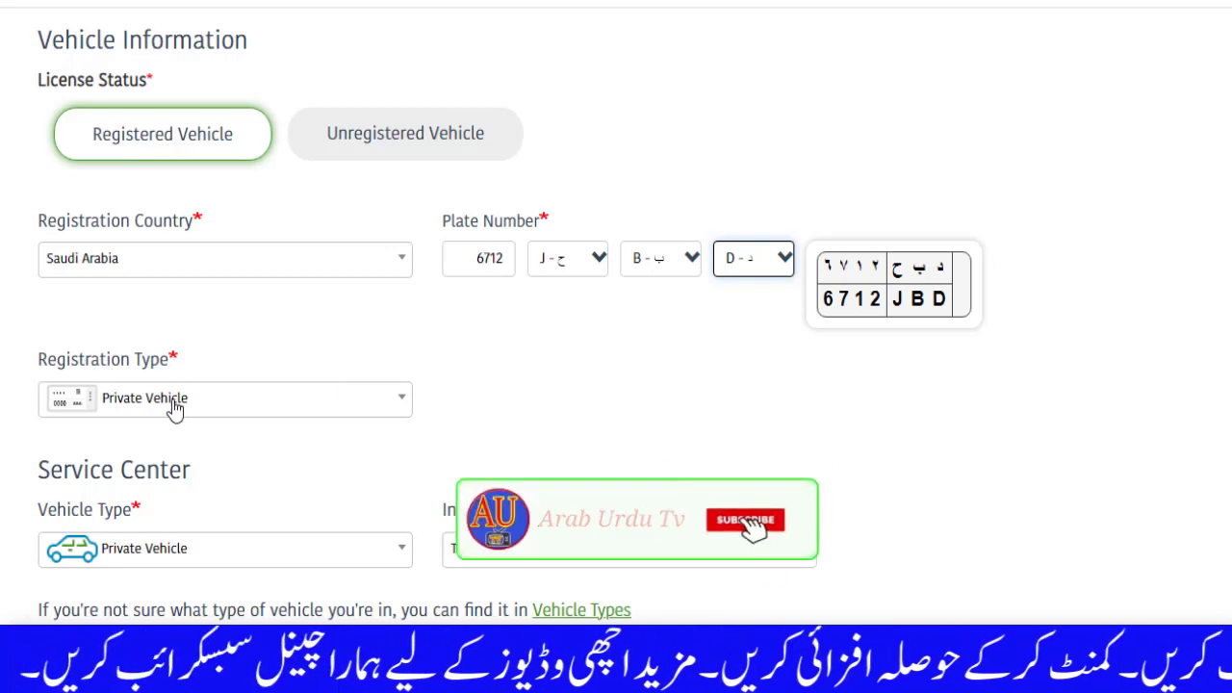
- Keep Private Vehicle as the registration type
click(401, 406)
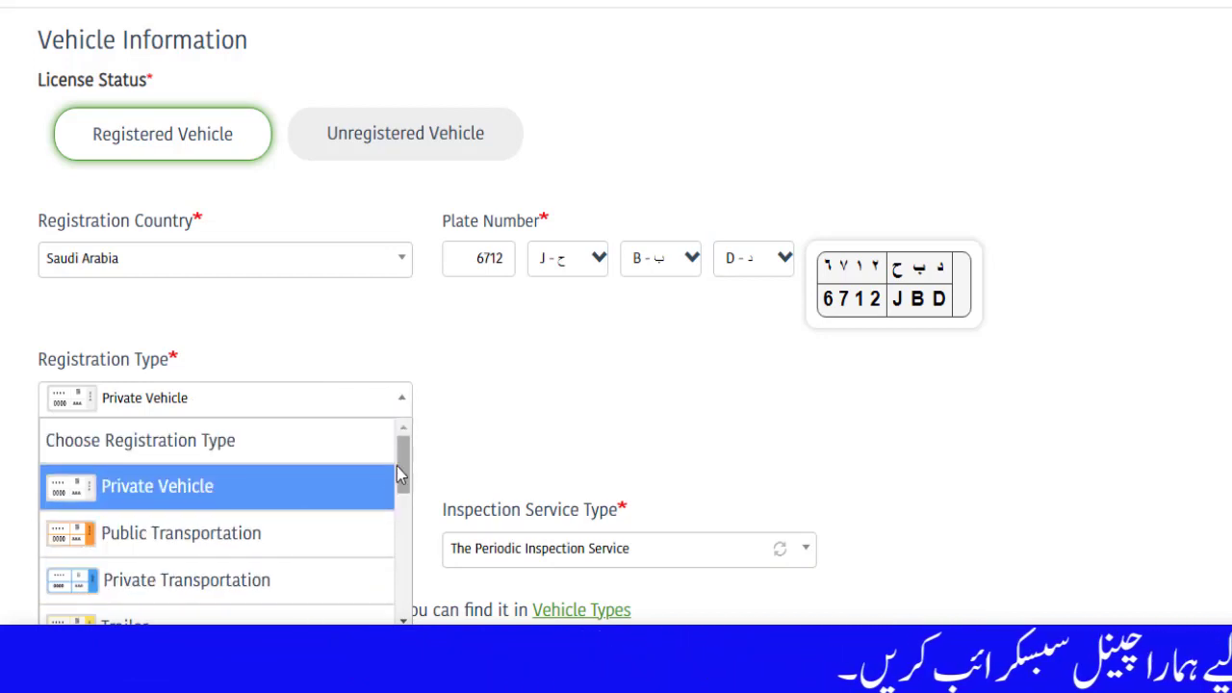
drag(409, 458, 416, 429)
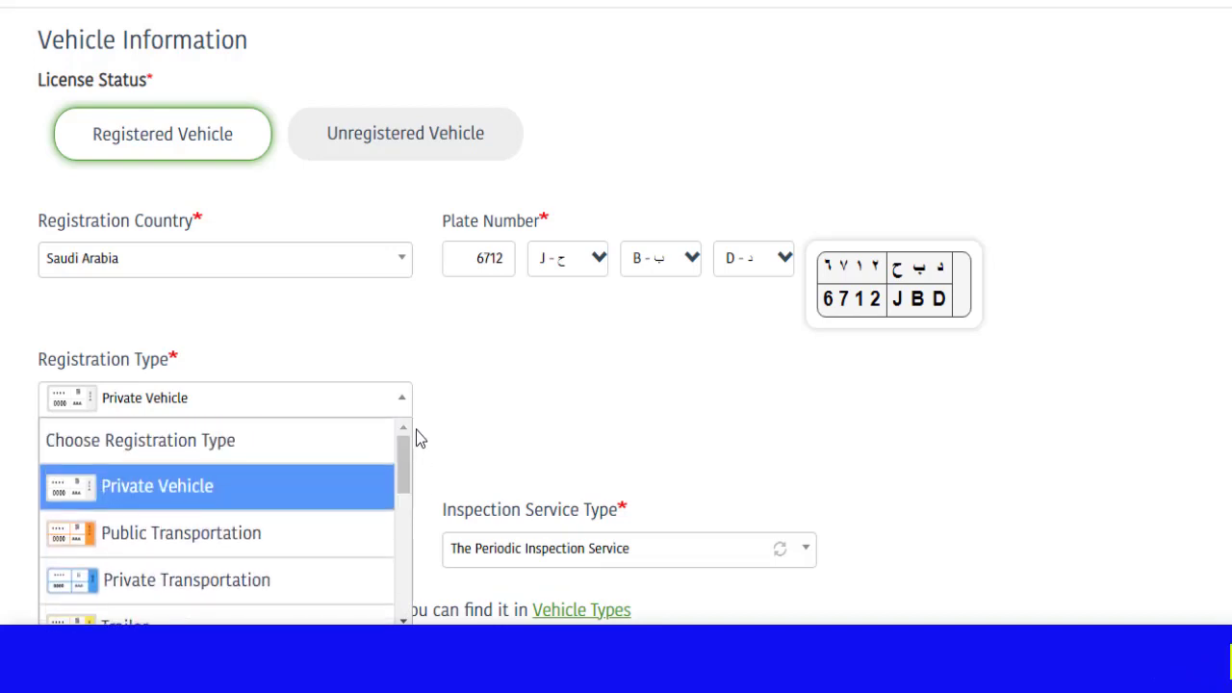
click(297, 493)
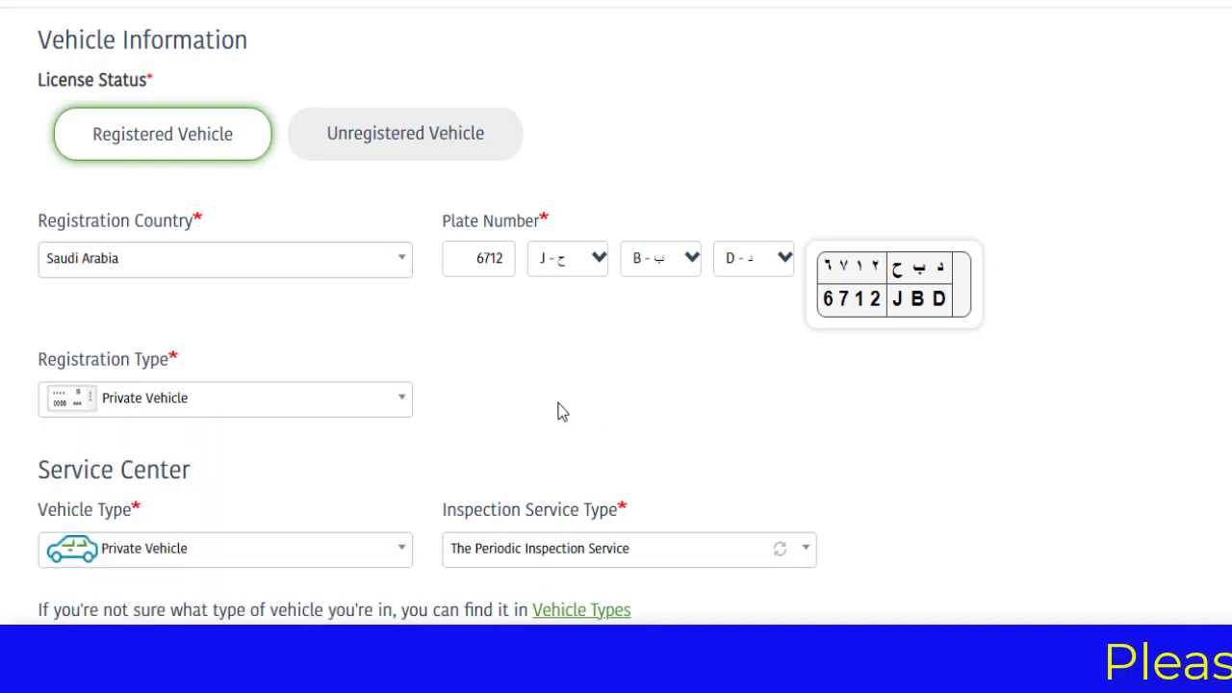
scroll(562, 410, down, 2)
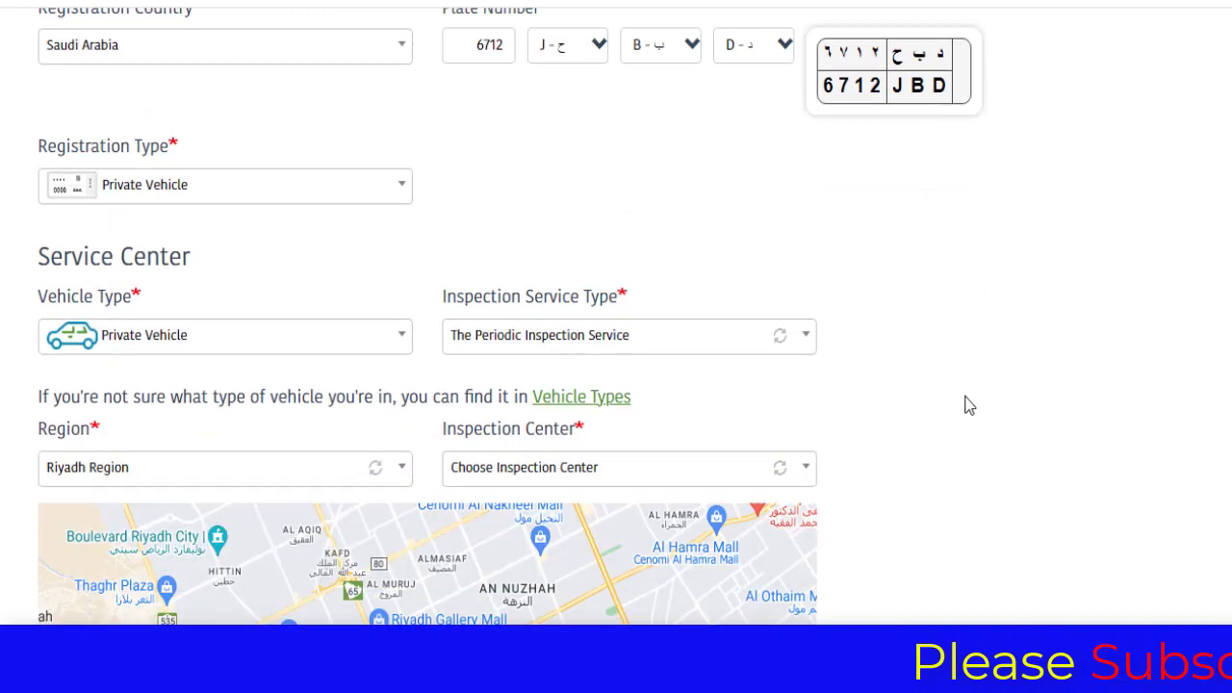
- Check the vehicle type list and leave it on Private Vehicle
scroll(950, 389, down, 1)
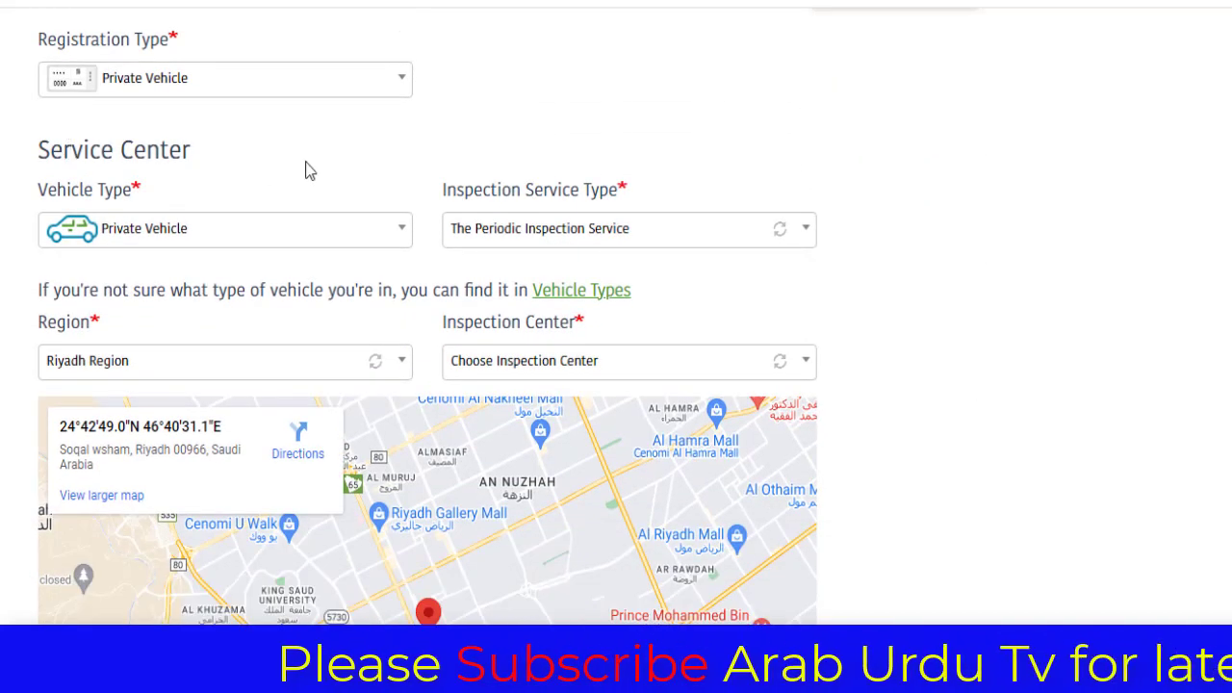
click(401, 231)
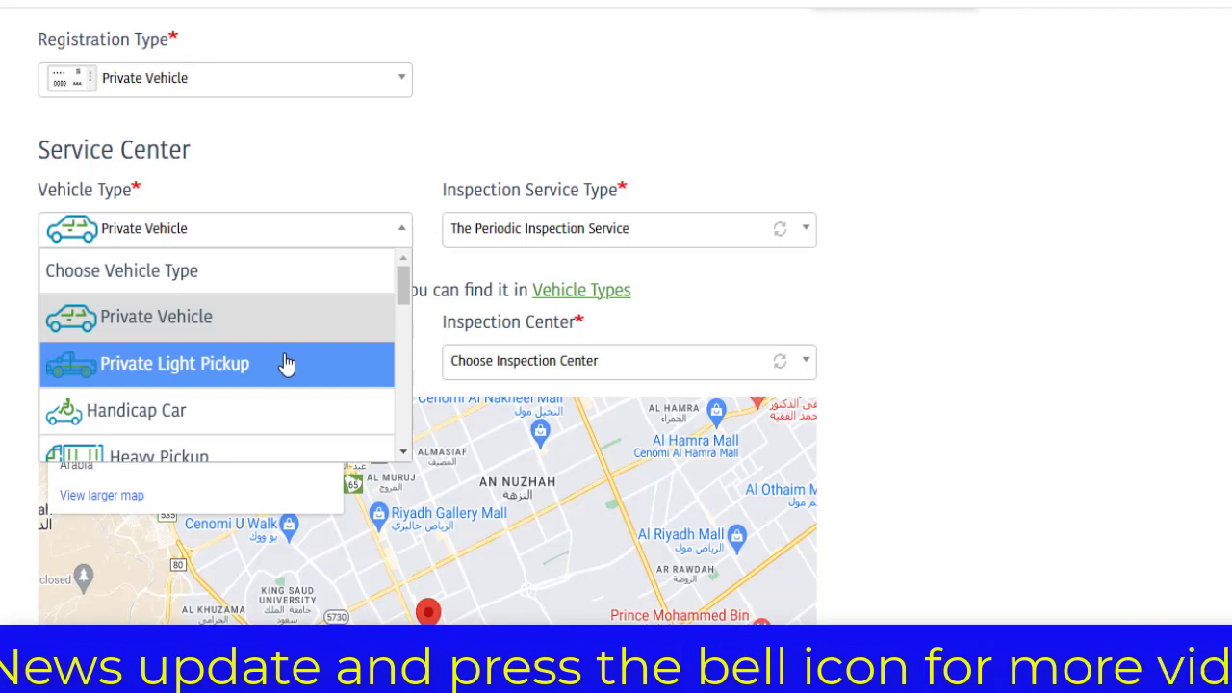
scroll(285, 361, down, 2)
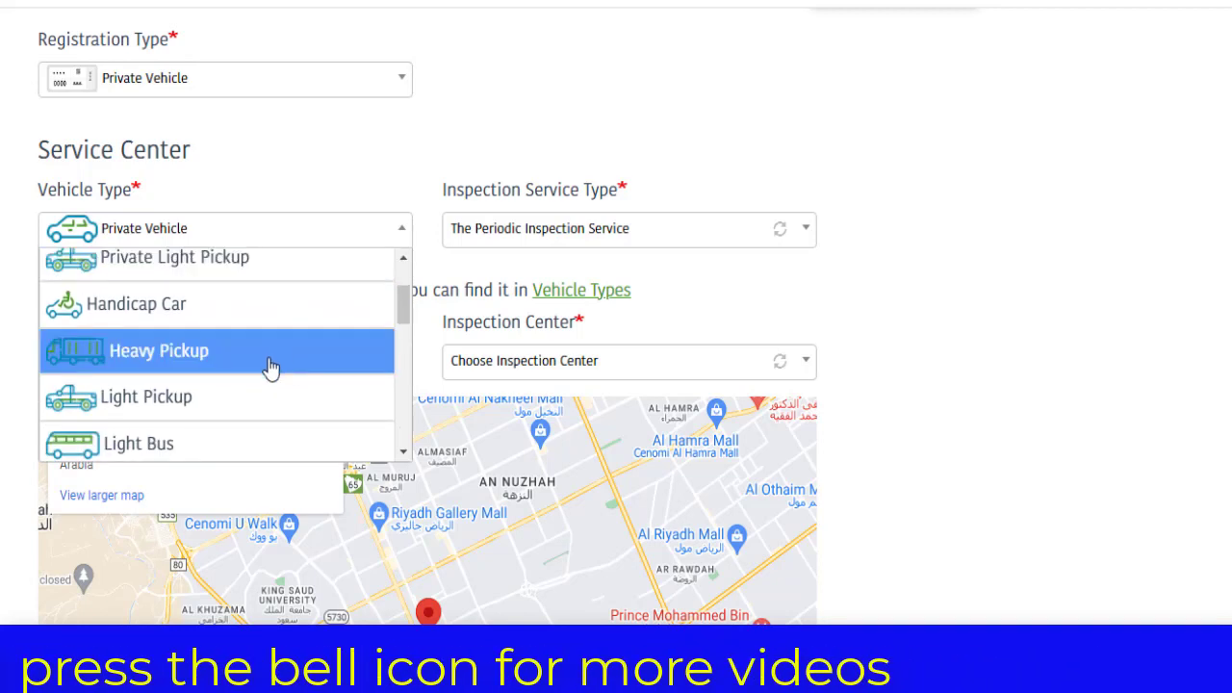
scroll(276, 405, down, 2)
scroll(255, 375, down, 5)
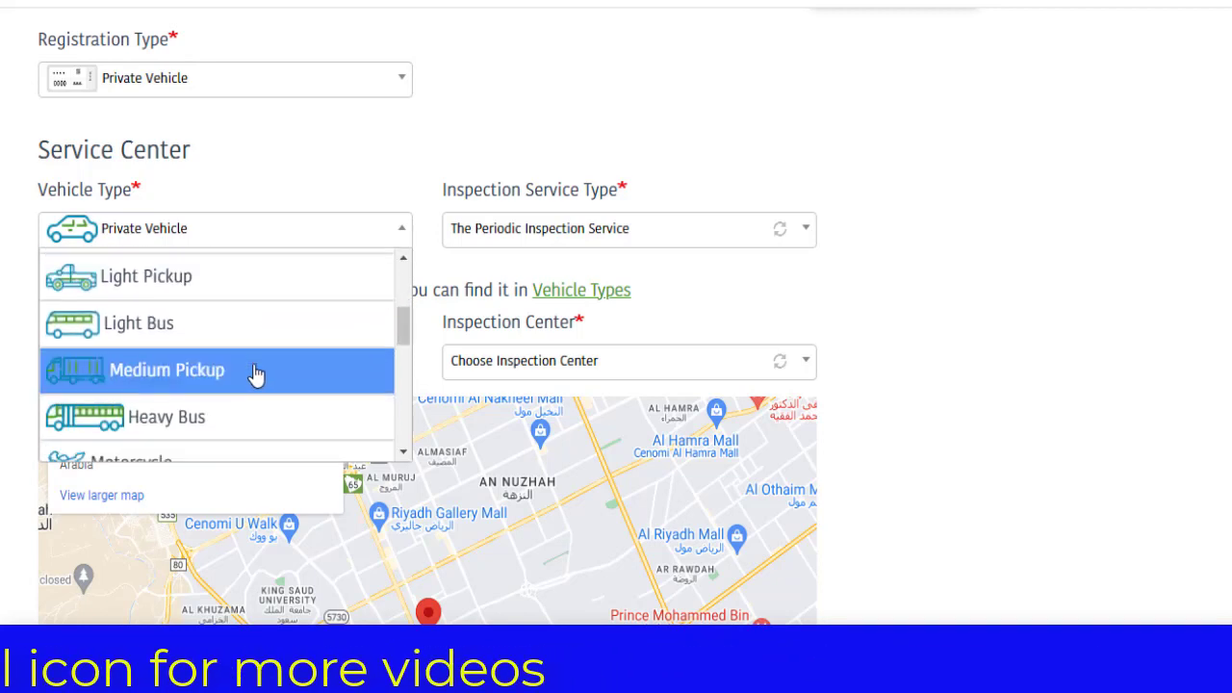
scroll(255, 376, up, 3)
scroll(255, 373, up, 6)
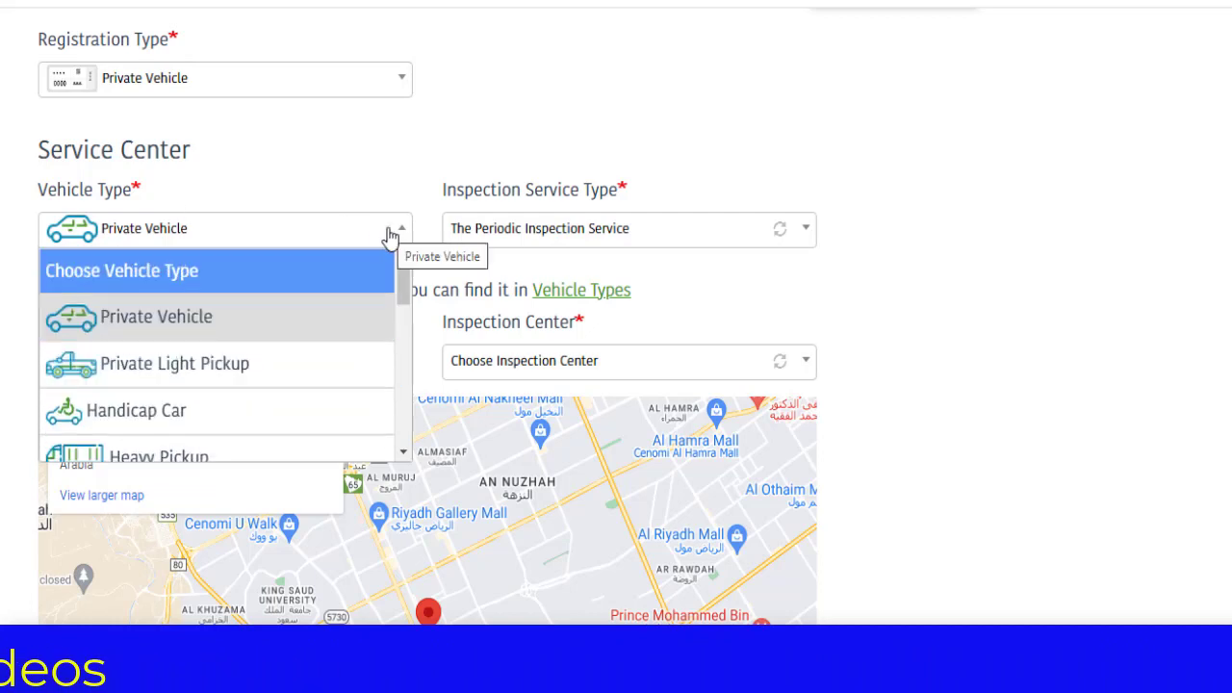
click(941, 274)
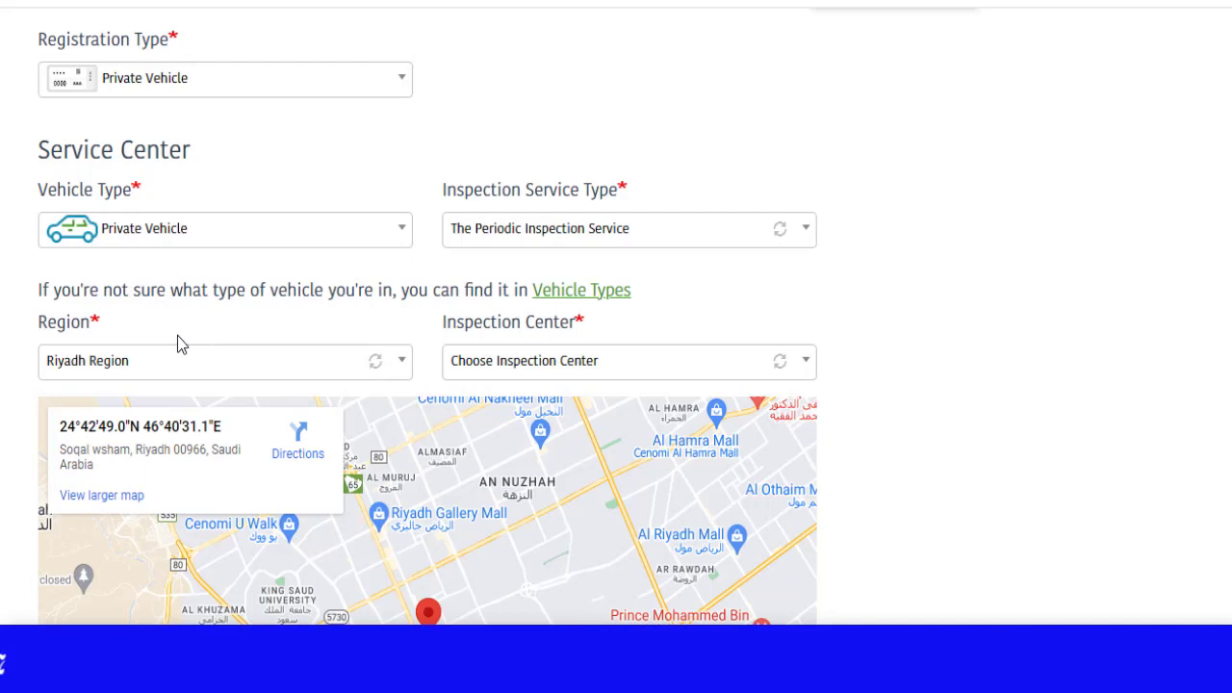
- Choose Makkah Region and the Jeddah North inspection center
click(404, 364)
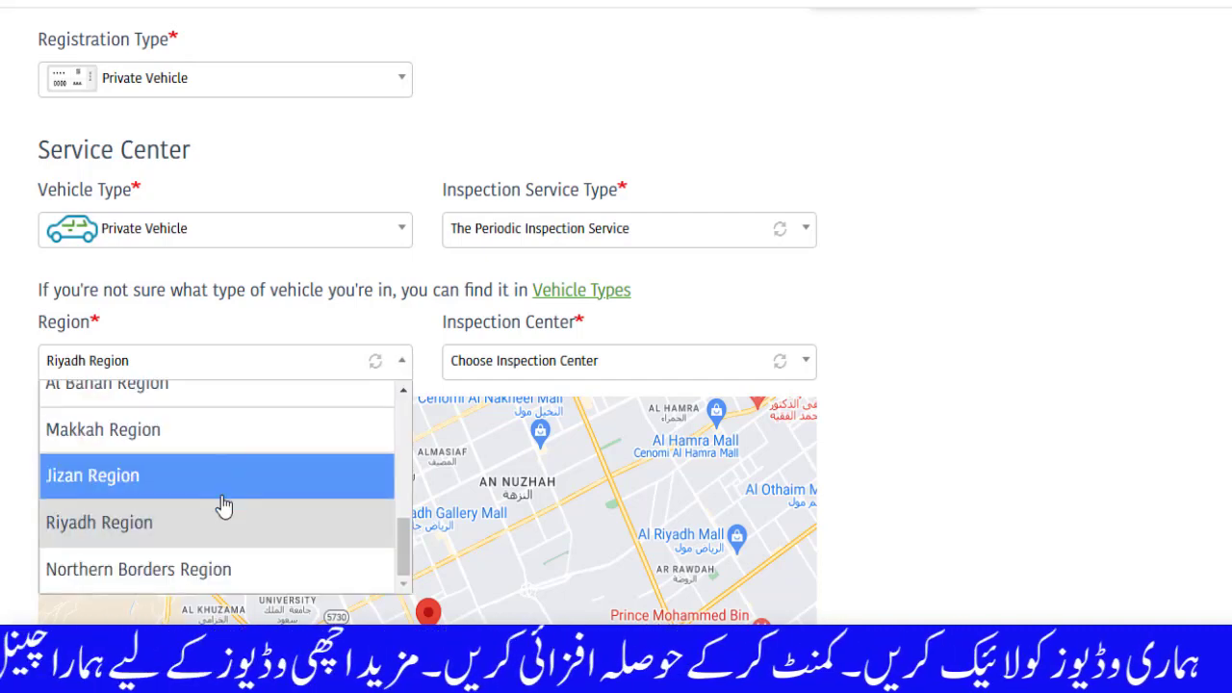
click(203, 440)
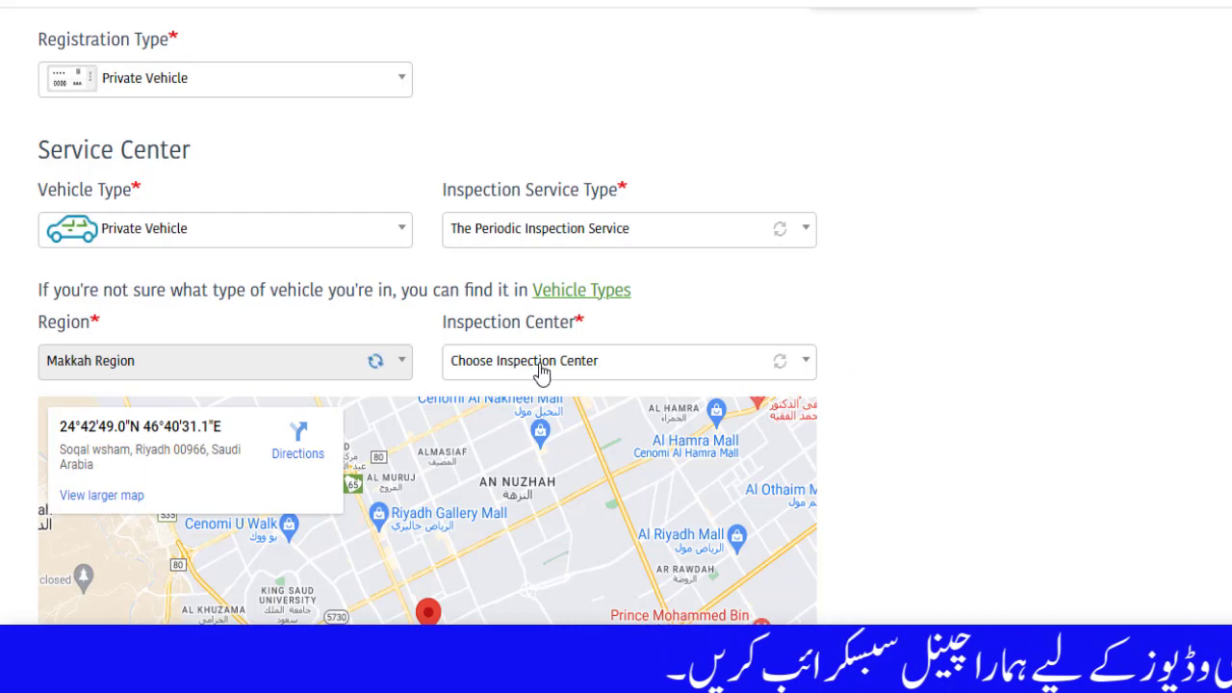
click(804, 364)
click(894, 363)
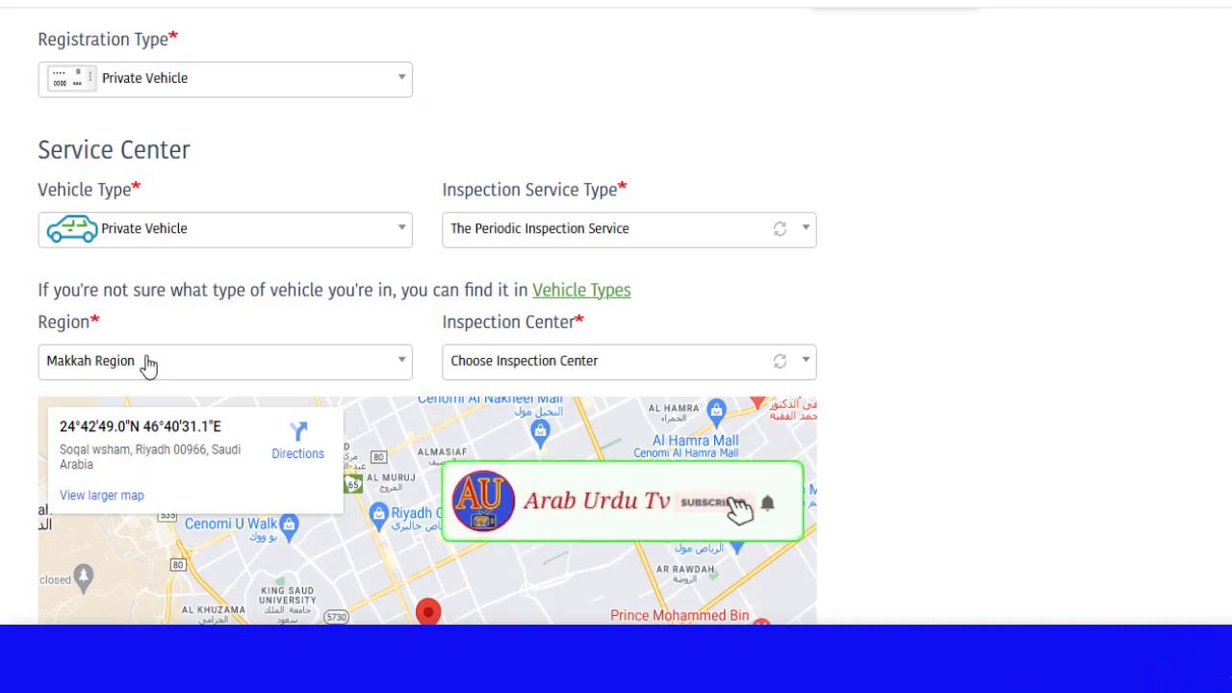
click(808, 365)
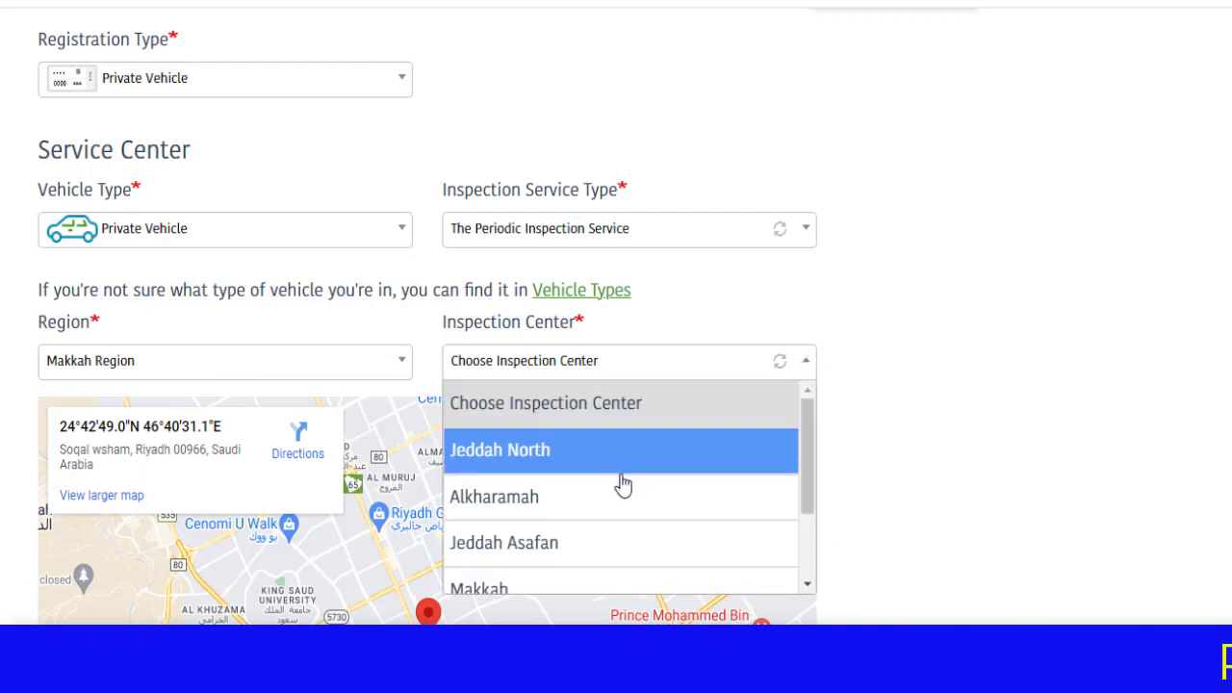
scroll(614, 444, down, 1)
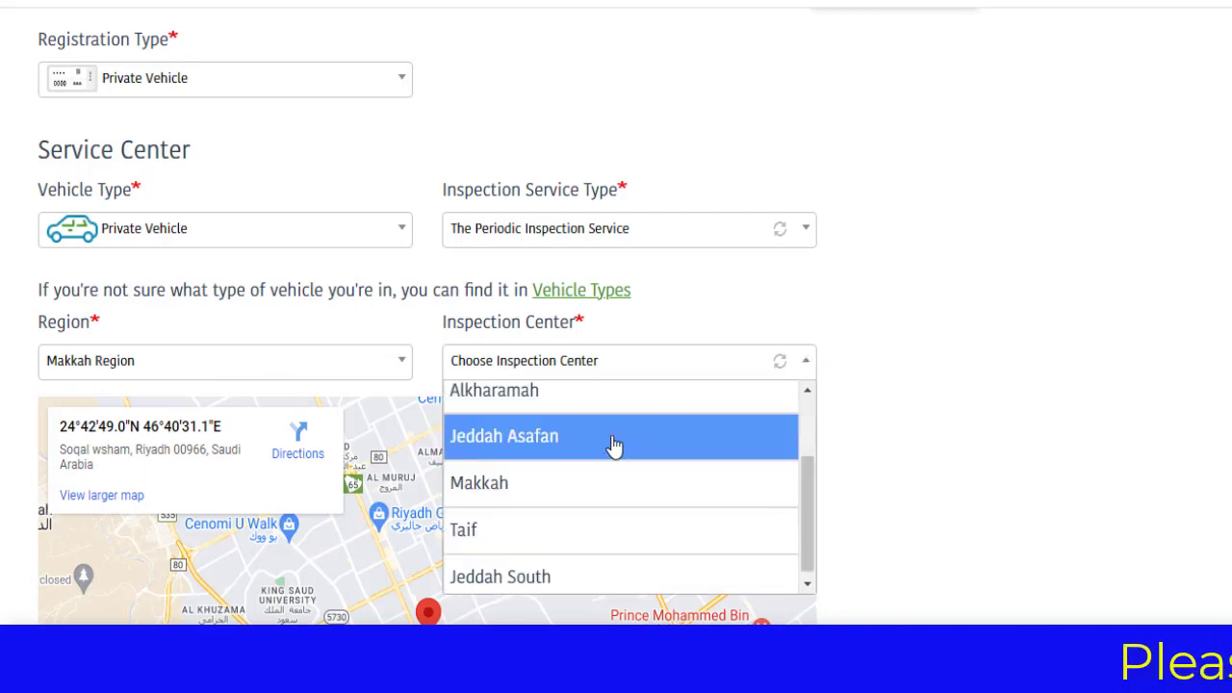
scroll(605, 504, down, 1)
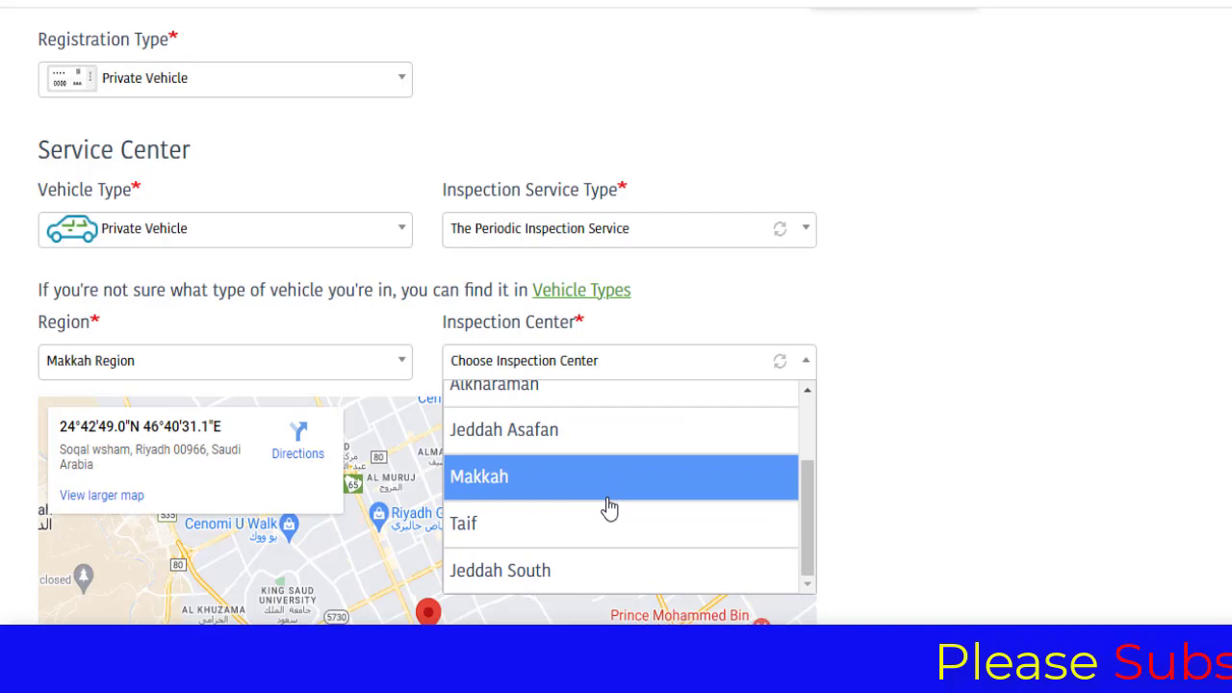
scroll(608, 509, up, 3)
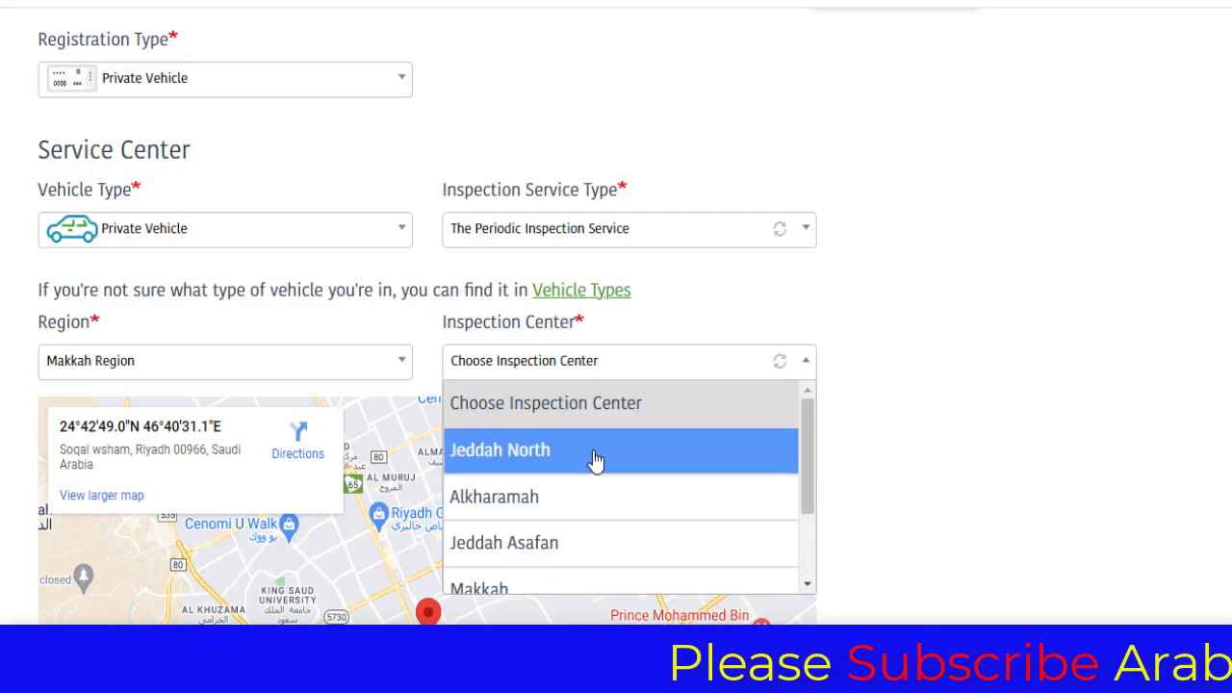
click(596, 461)
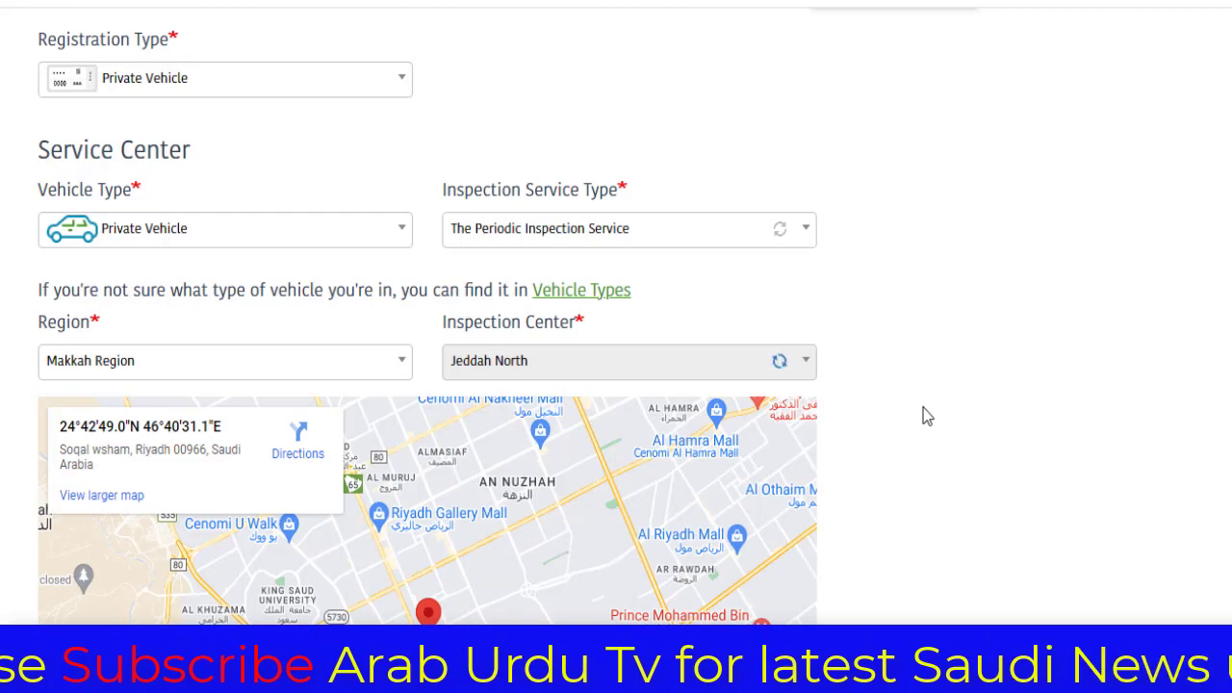
scroll(927, 415, down, 2)
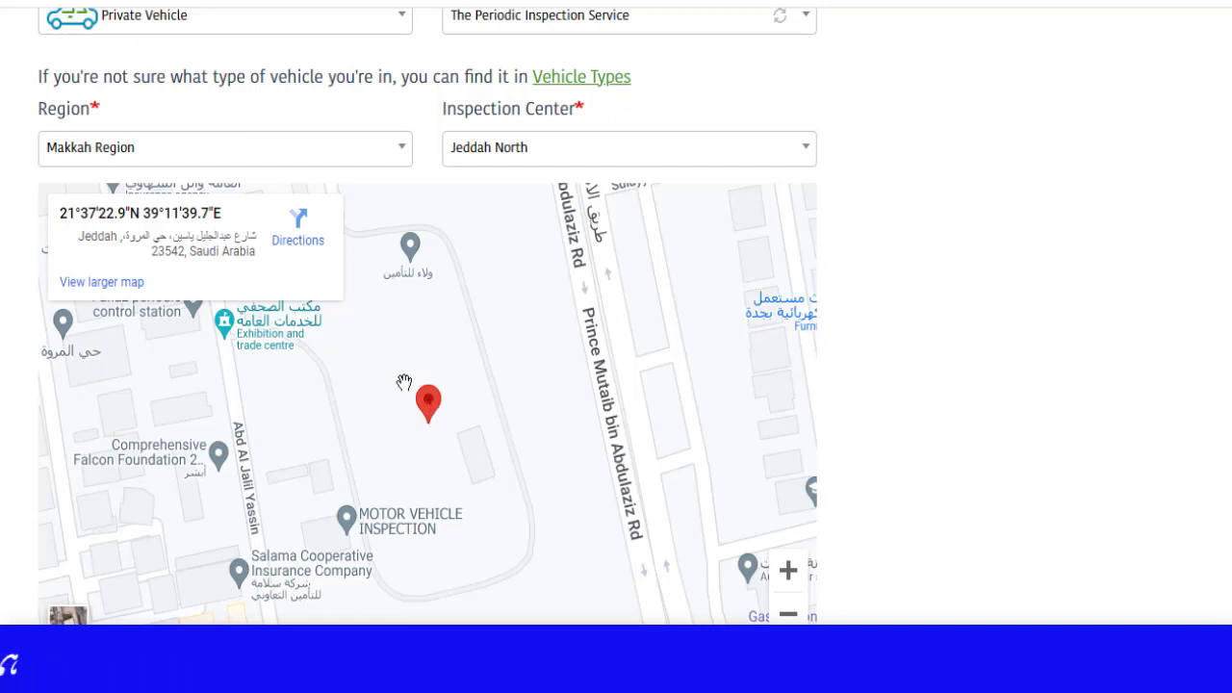
scroll(940, 423, down, 5)
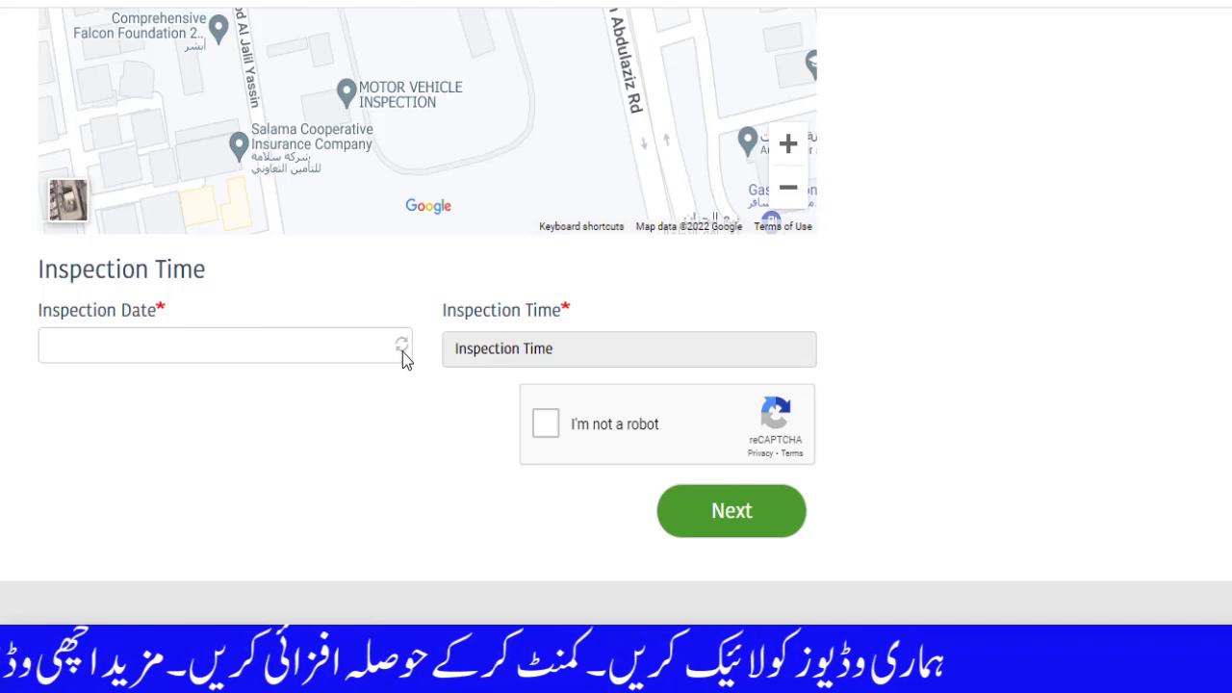
- Pick 18 December 2022 at 11:00 as the inspection slot and submit the form
click(368, 348)
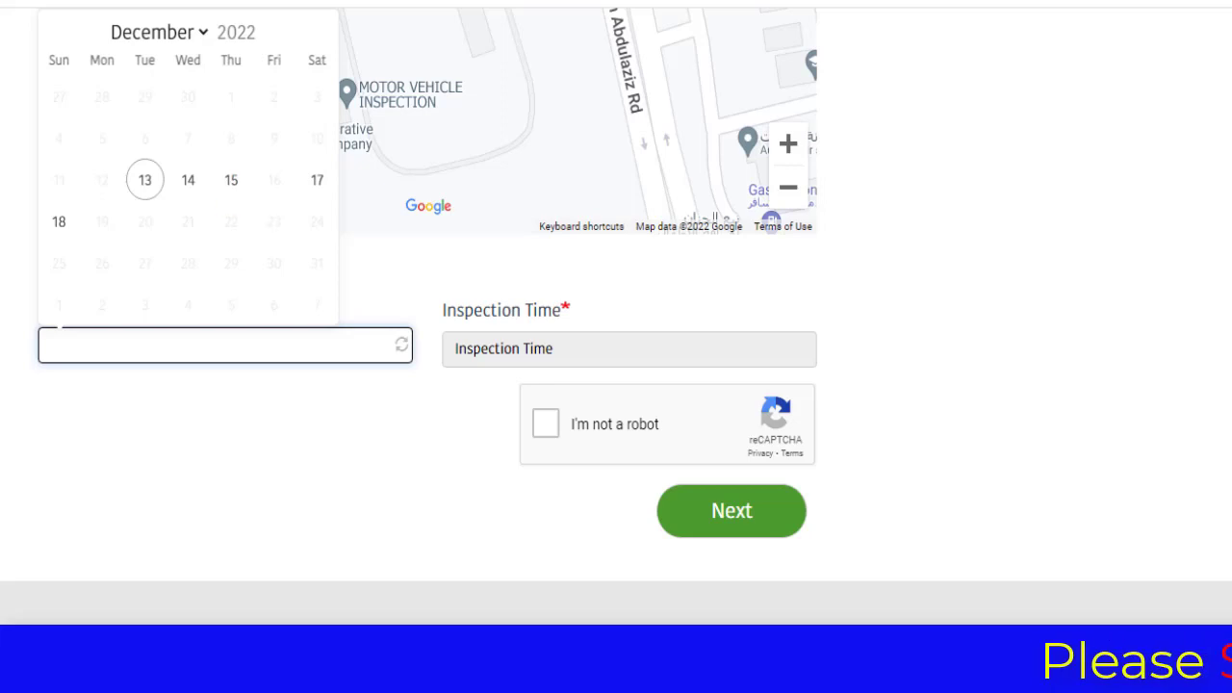
click(59, 223)
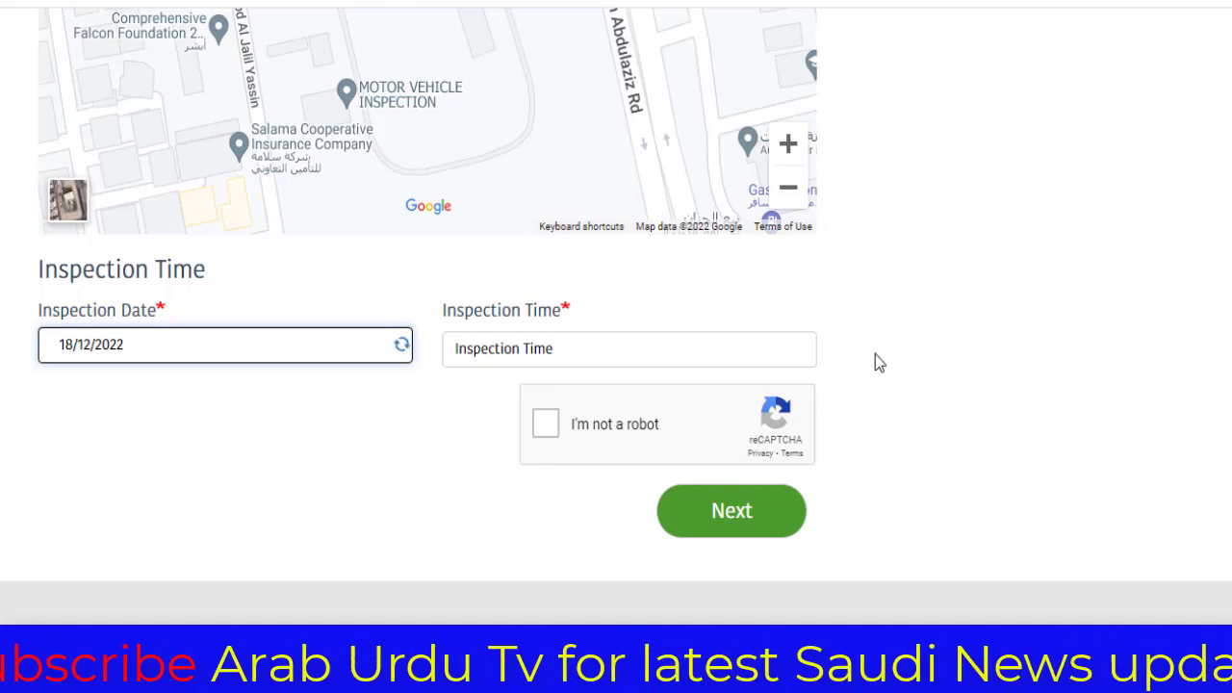
click(806, 351)
drag(806, 397, 807, 438)
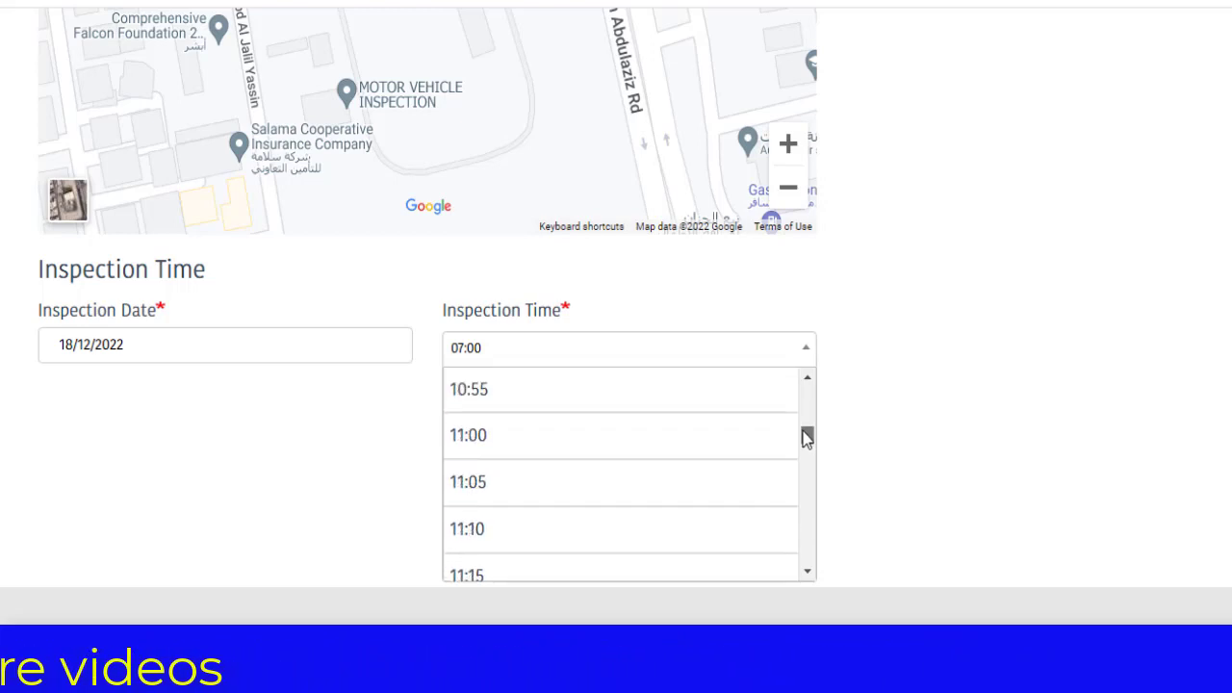
click(629, 446)
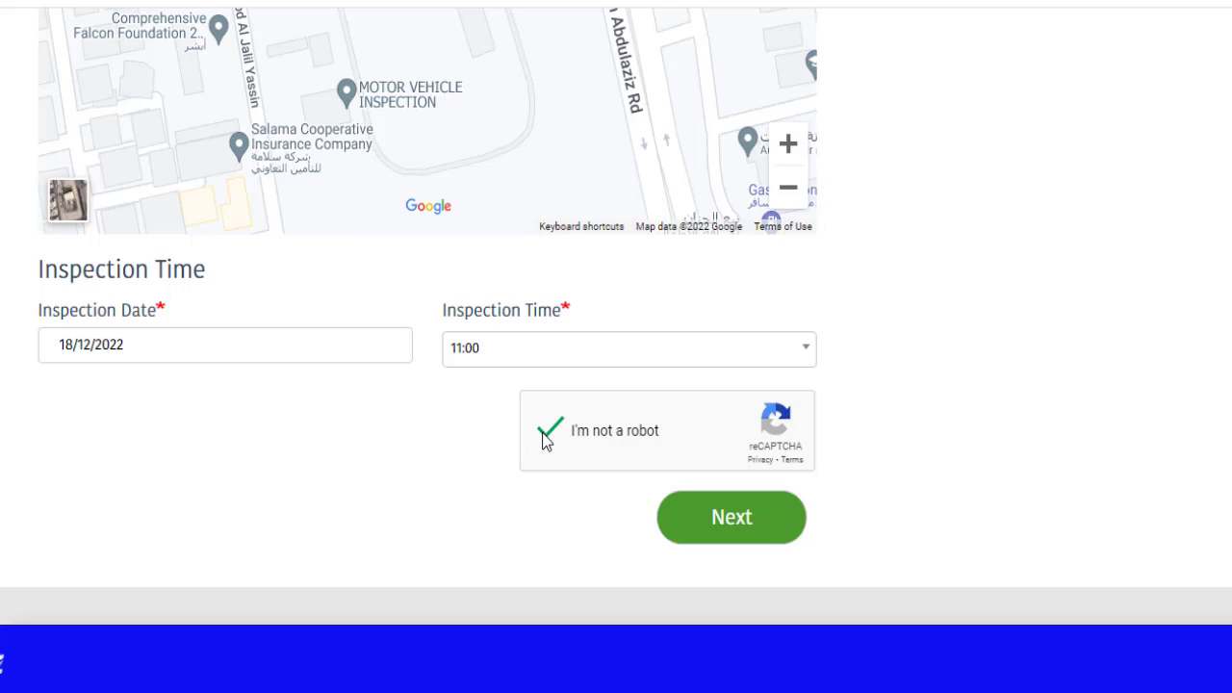
click(746, 513)
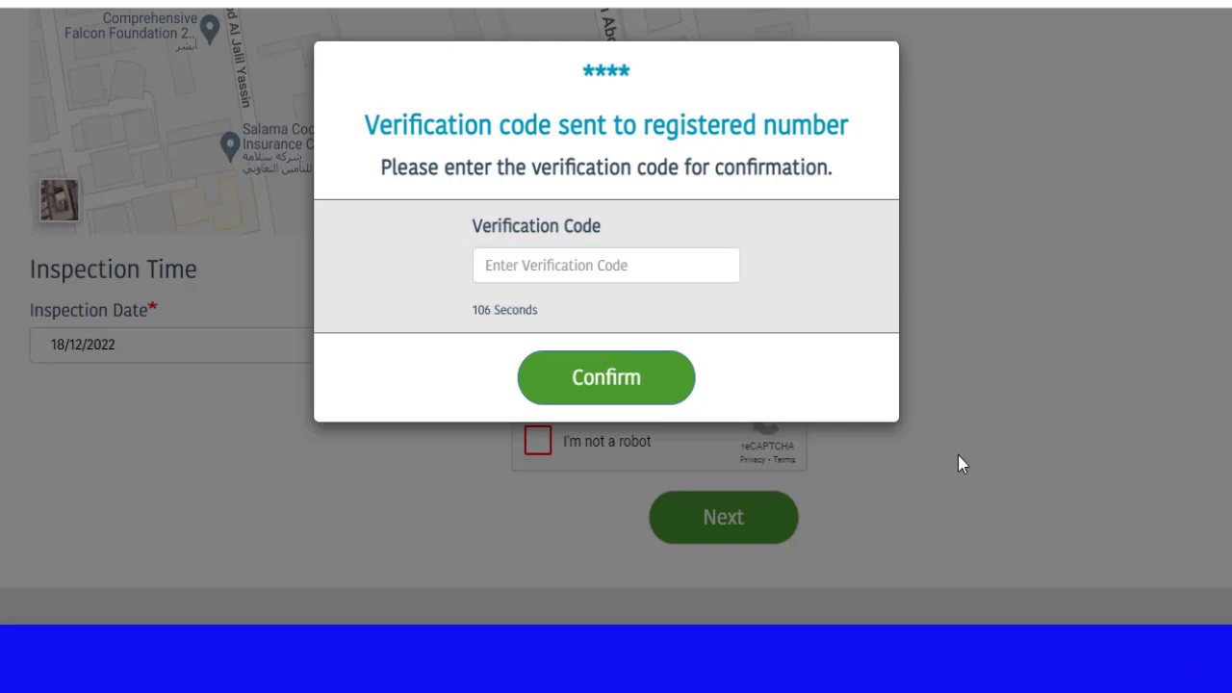
- Enter the SMS verification code and confirm to finalise the booking
click(557, 262)
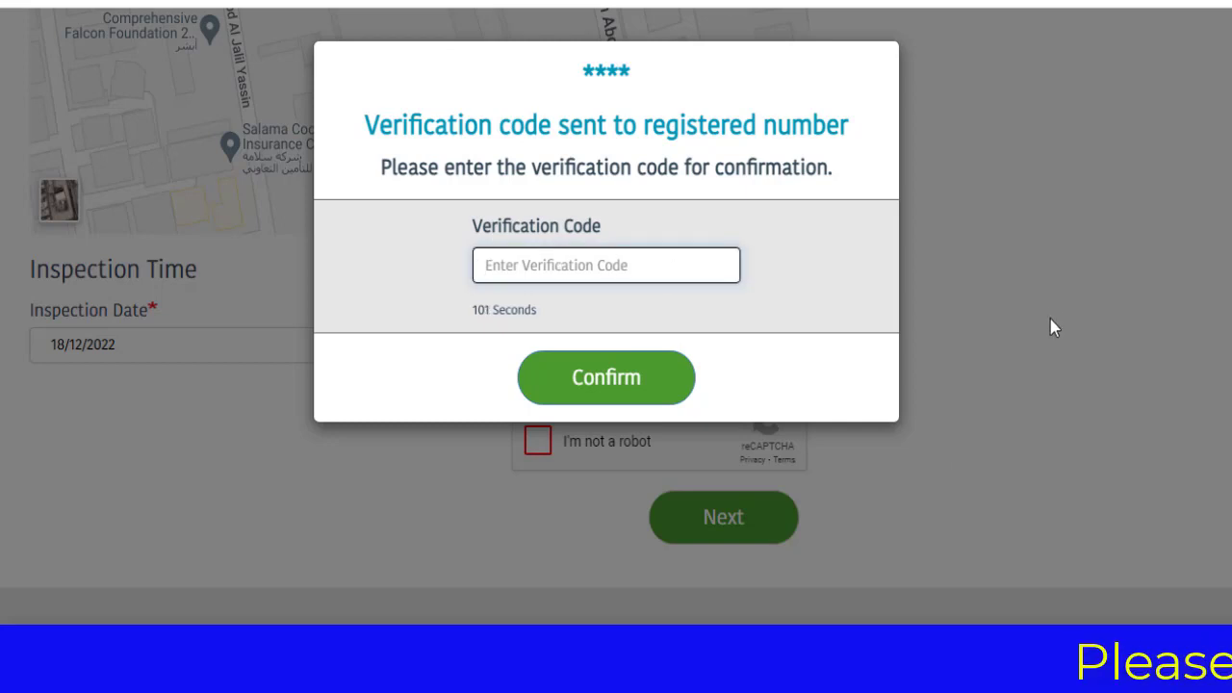
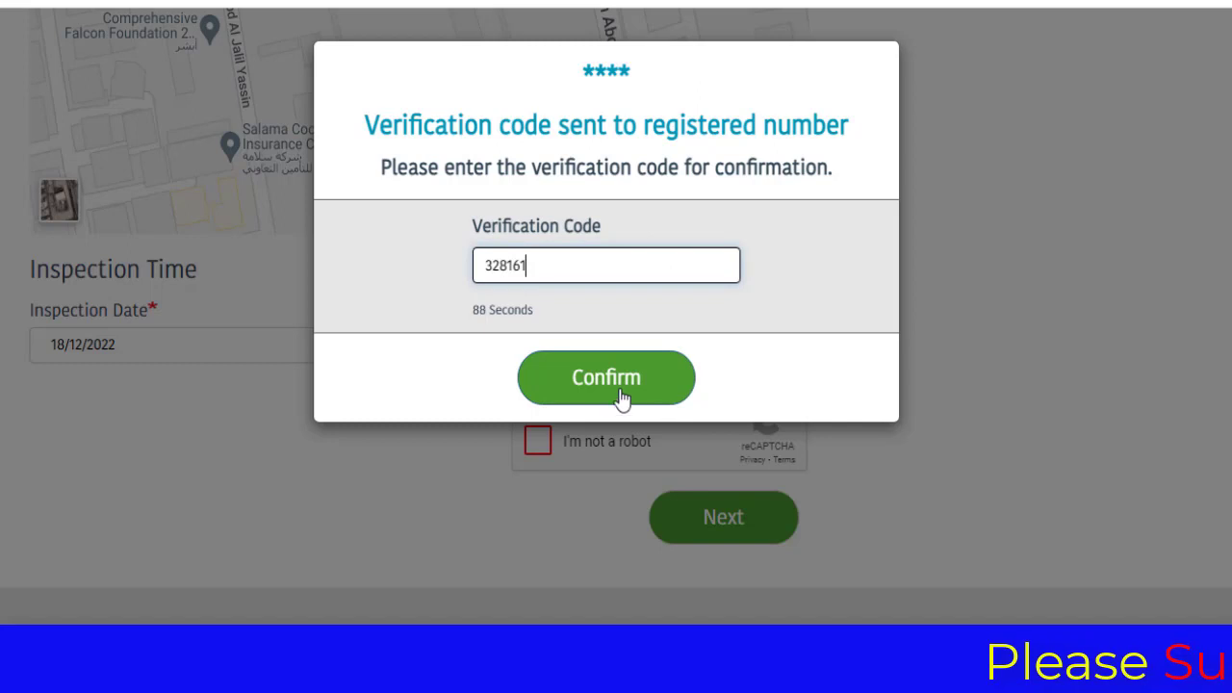
click(621, 397)
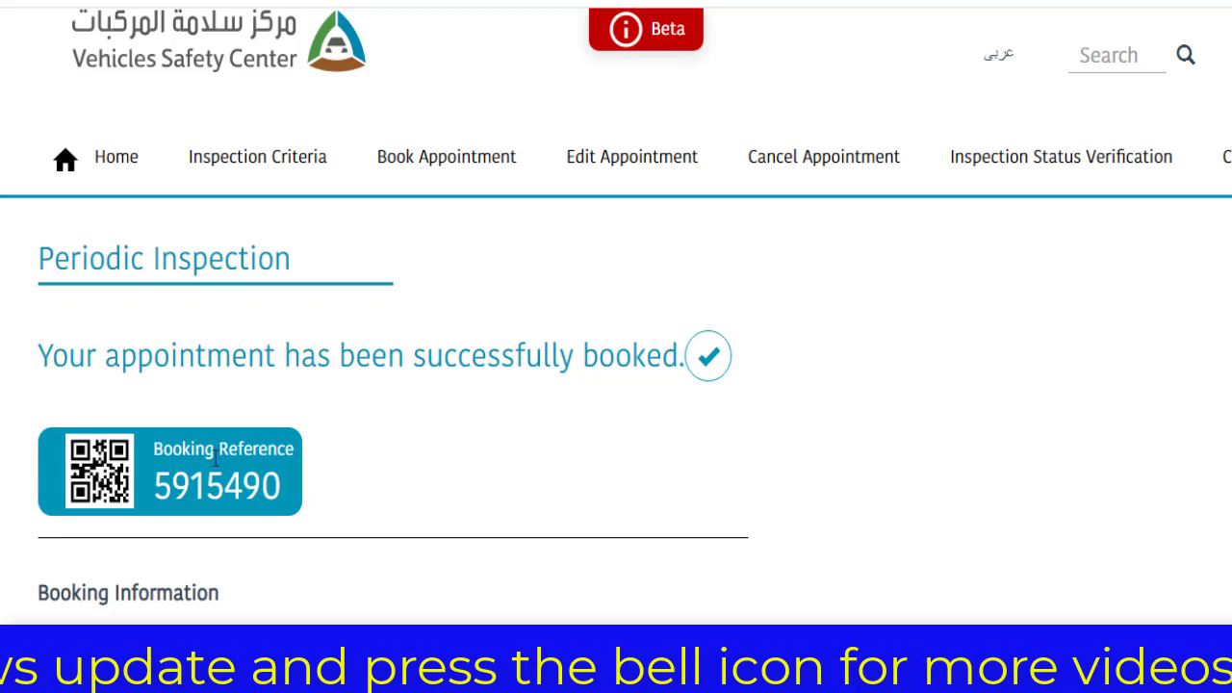
scroll(371, 478, down, 1)
scroll(374, 475, down, 1)
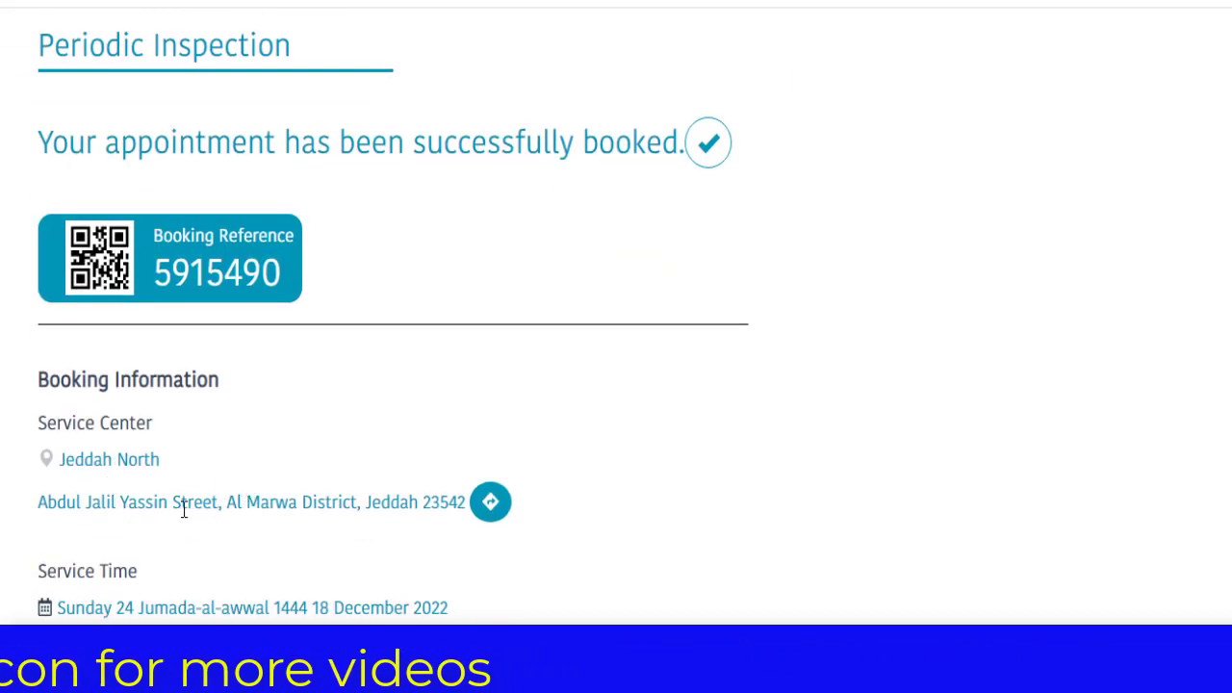
scroll(234, 505, down, 1)
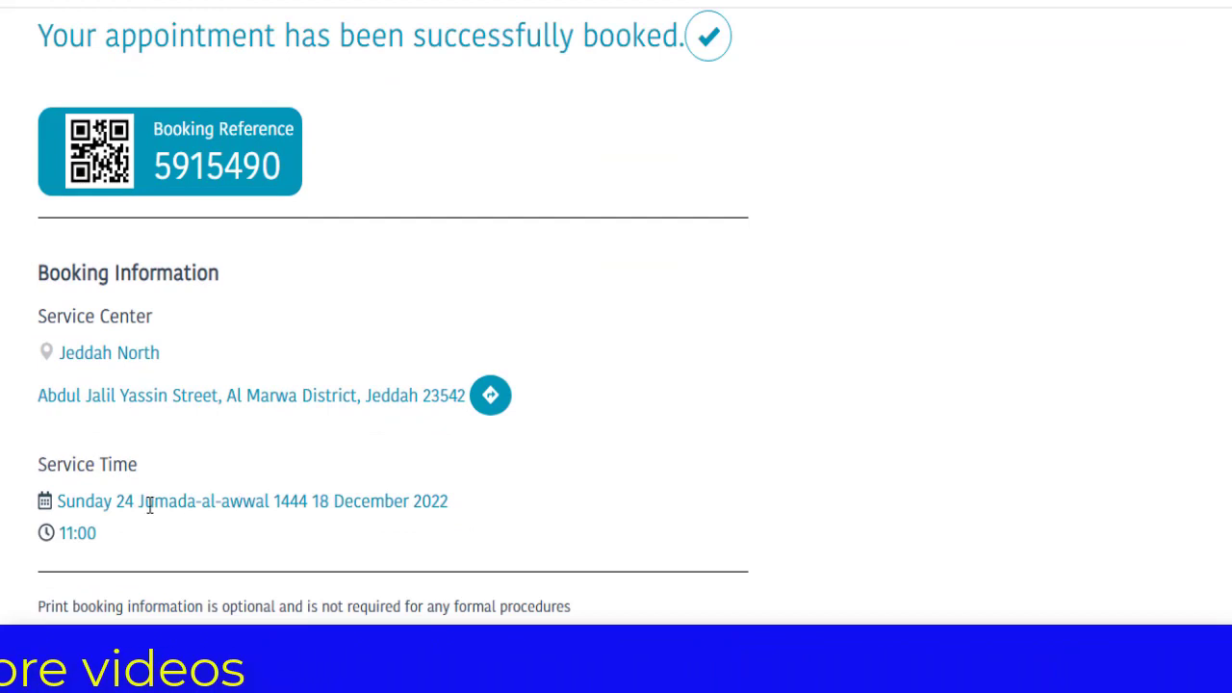
scroll(591, 424, up, 1)
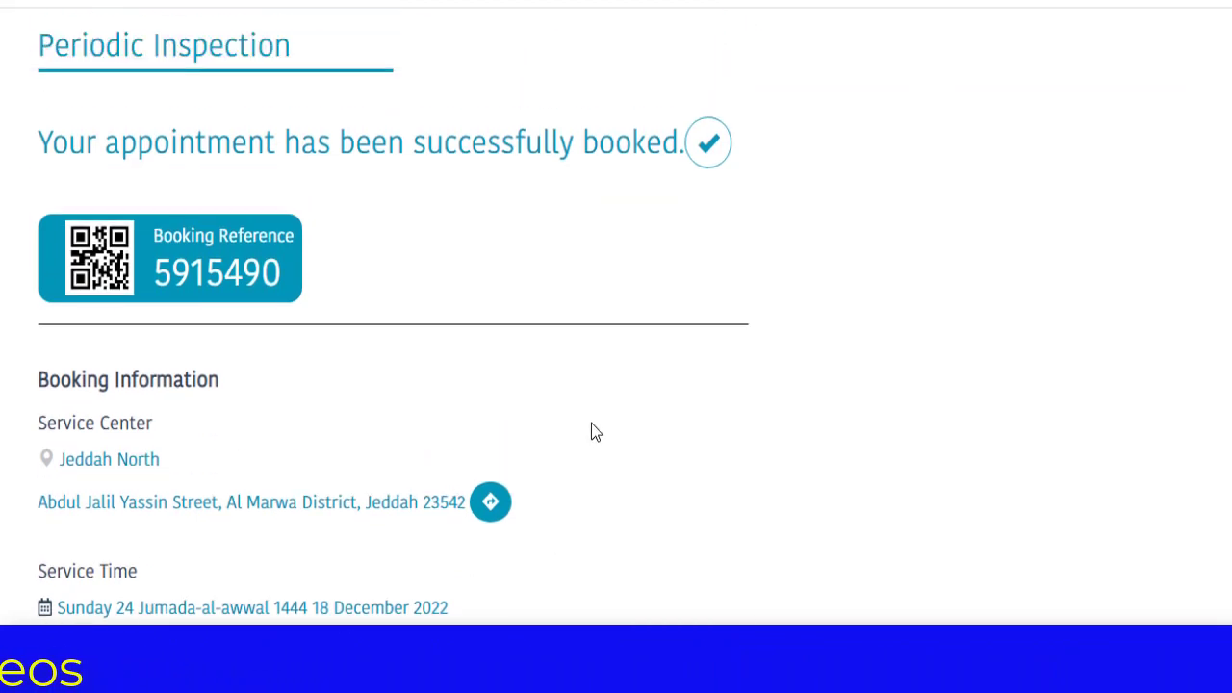
scroll(591, 423, down, 1)
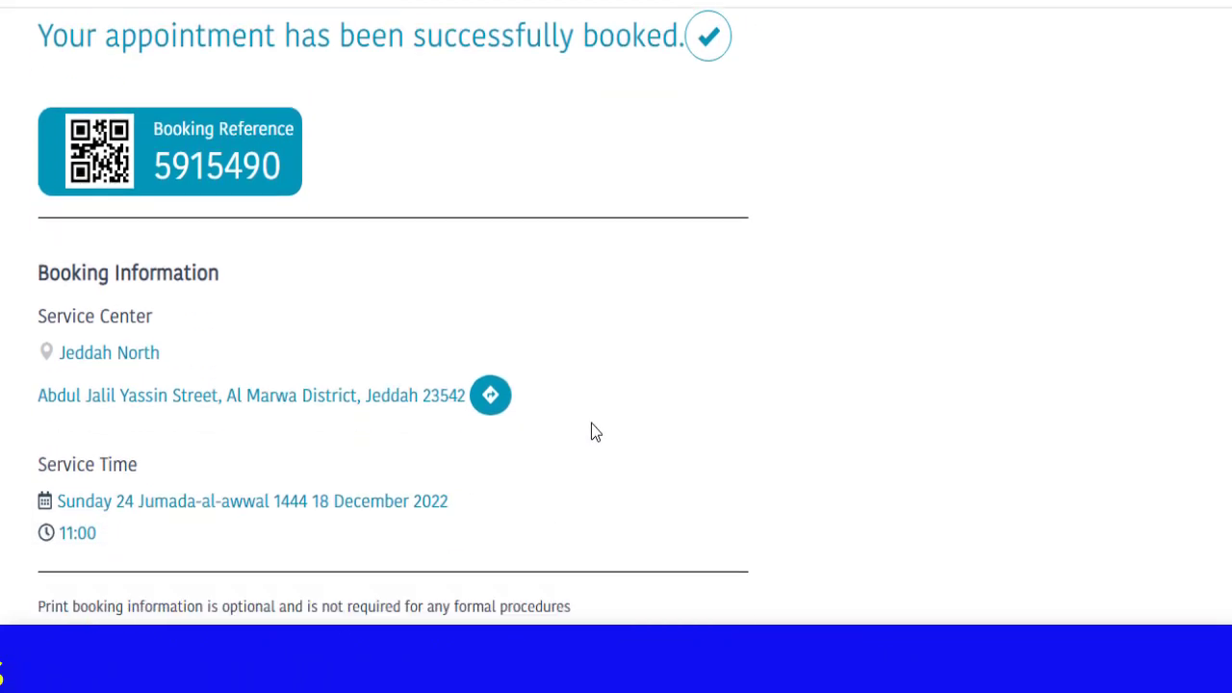